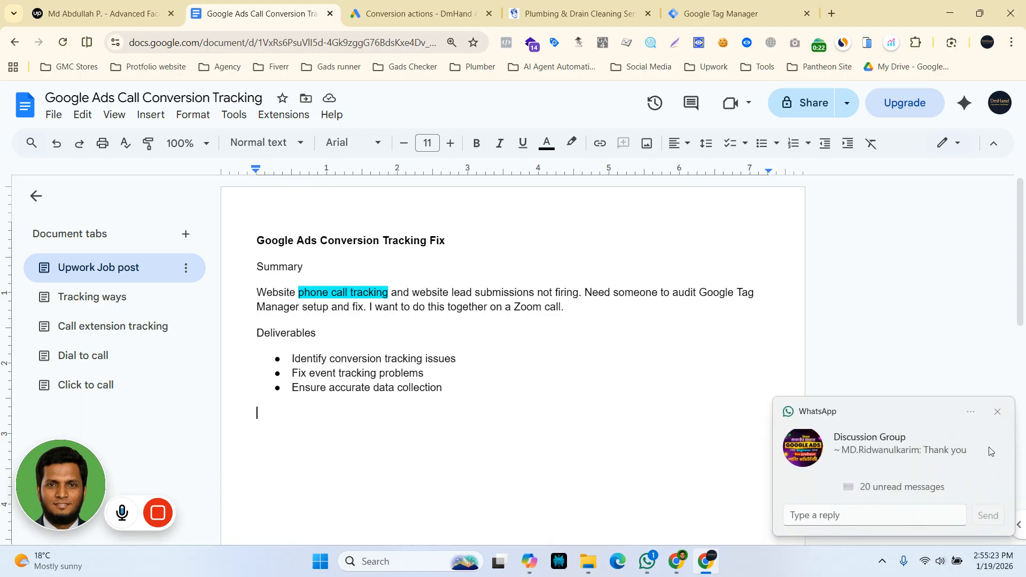
# Bold the sentence "I want to do this together on a Zoom call." in the Upwork job post summary.
pyautogui.click(998, 412)
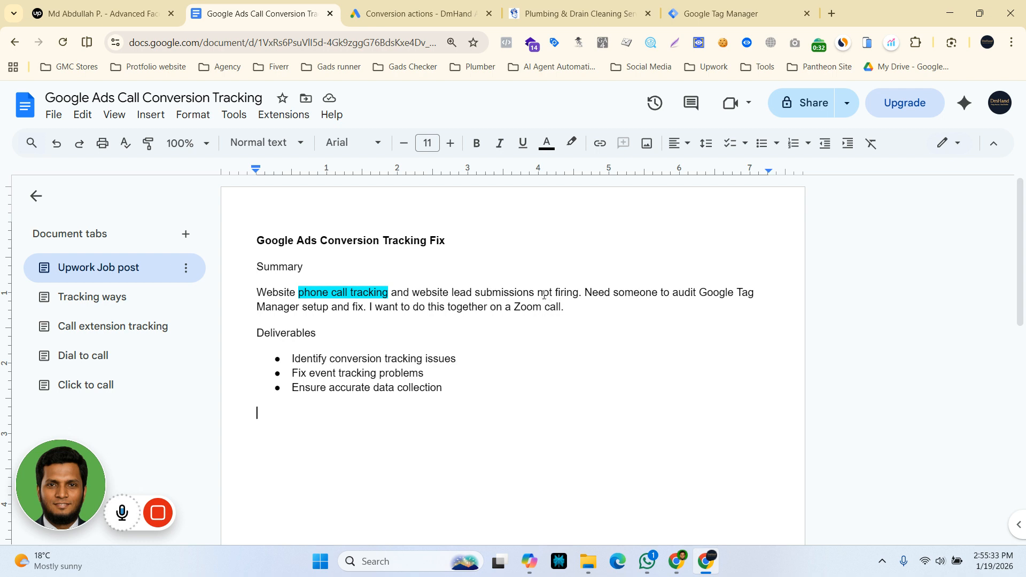
pyautogui.moveTo(535, 293); pyautogui.dragTo(579, 291)
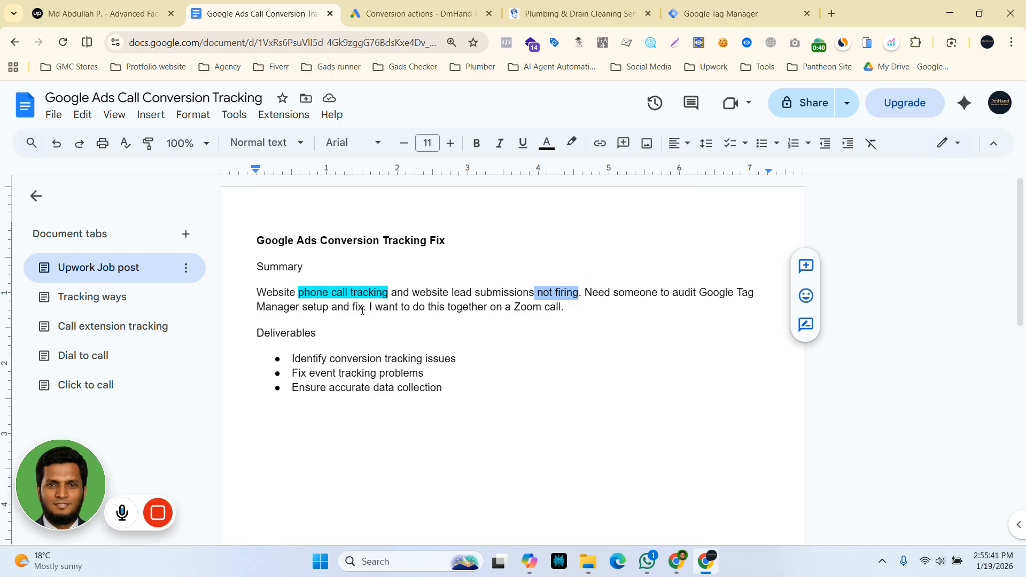
pyautogui.moveTo(366, 308); pyautogui.dragTo(561, 307)
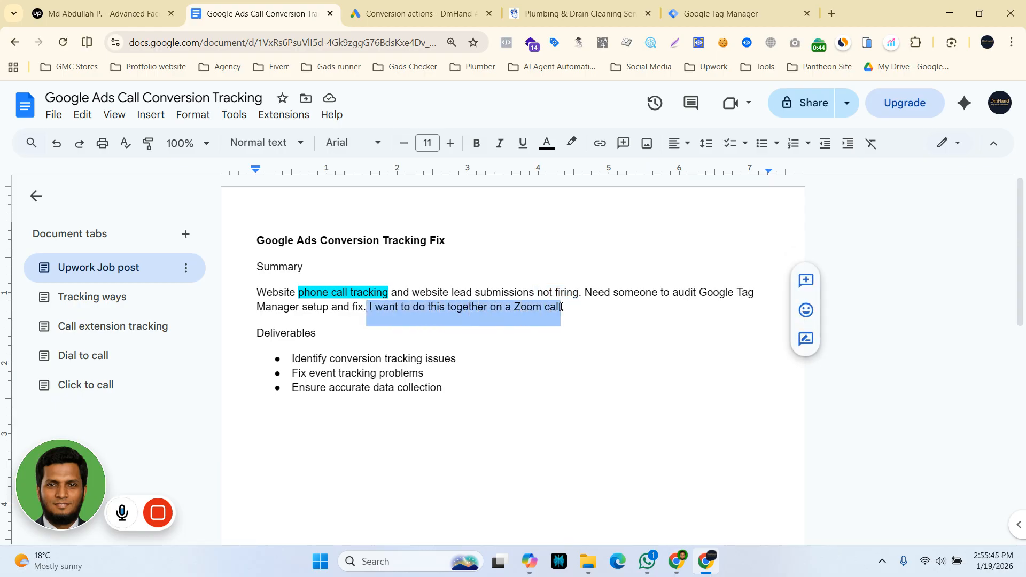
pyautogui.click(568, 309)
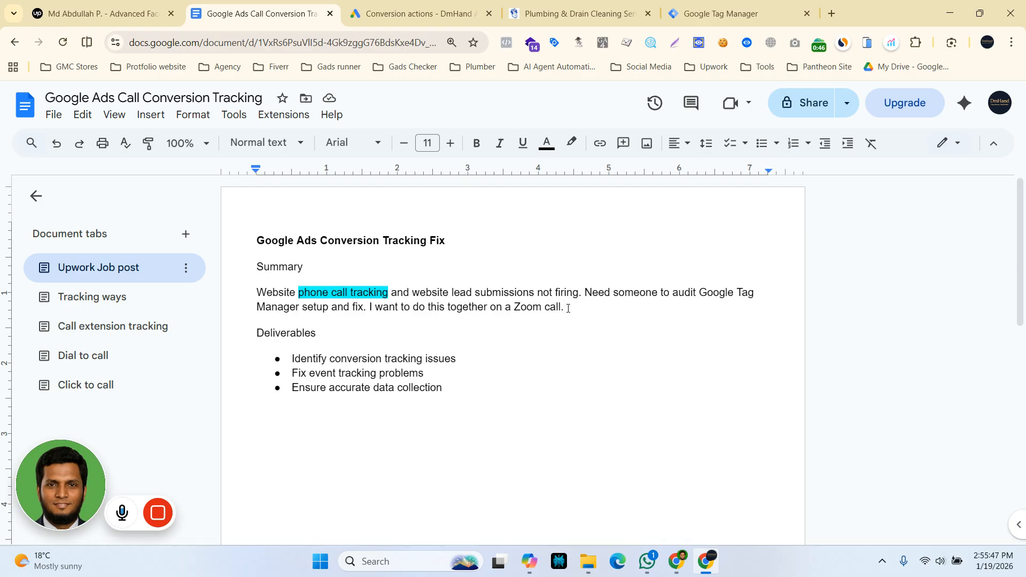
pyautogui.moveTo(568, 308); pyautogui.dragTo(369, 310)
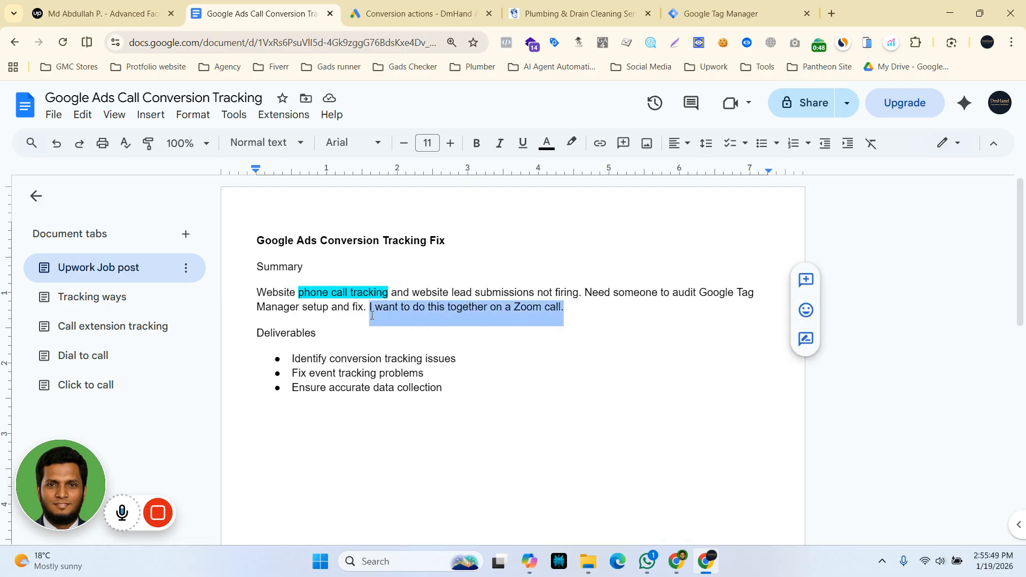
pyautogui.click(484, 150)
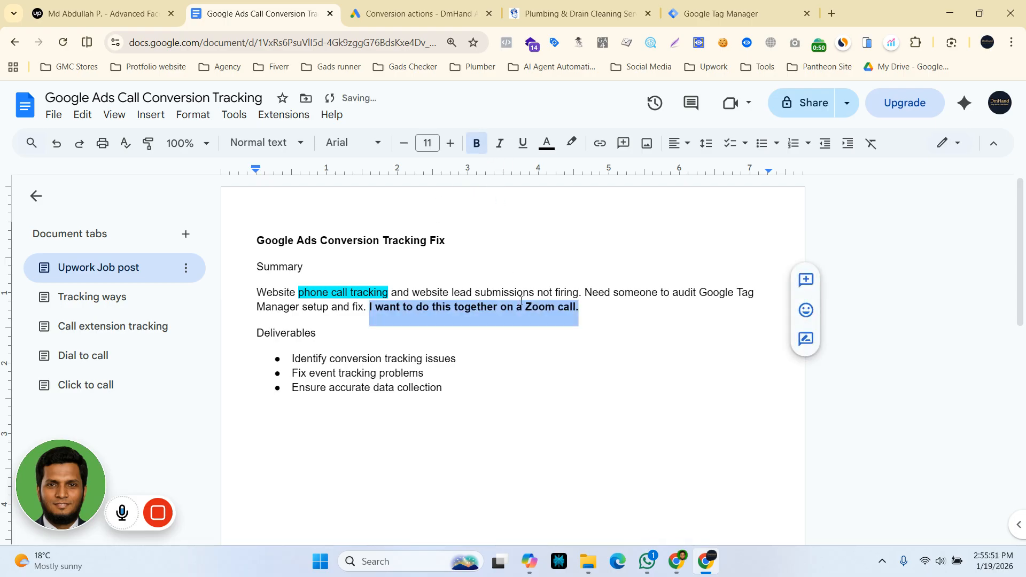
pyautogui.click(600, 307)
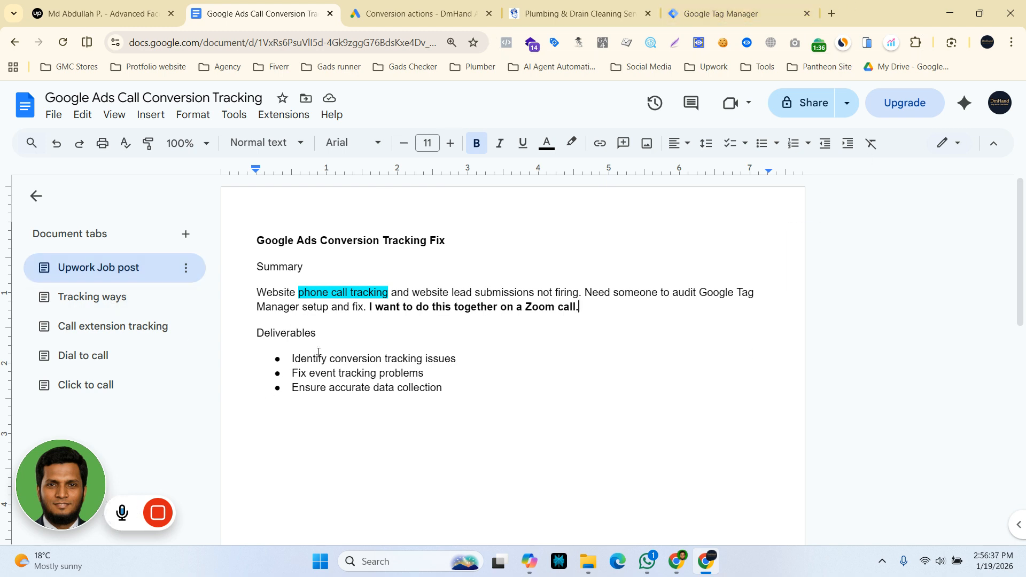
# Open the Tracking ways section of the document and review the call from ad extension method with its example image.
pyautogui.click(88, 298)
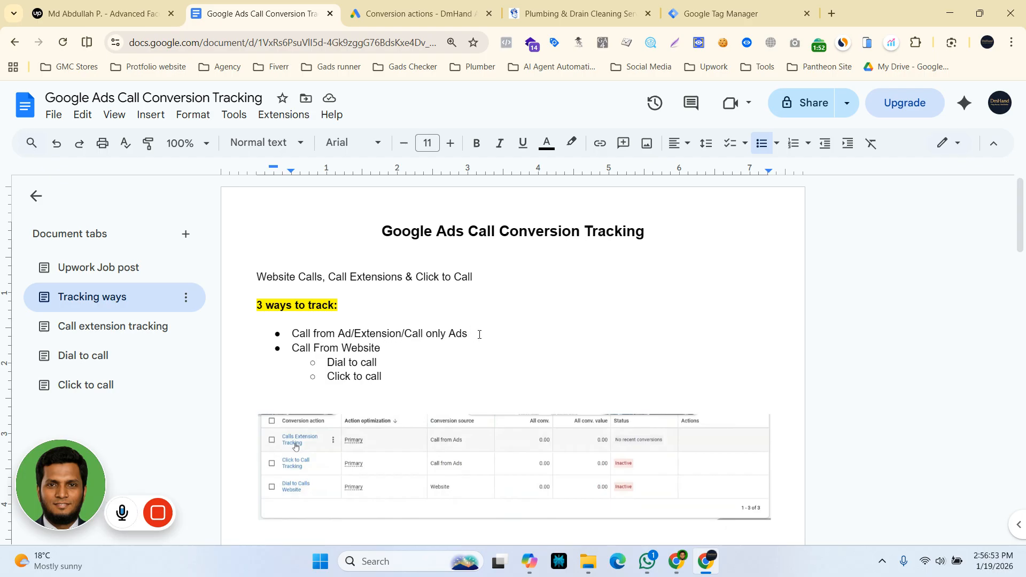
pyautogui.moveTo(468, 333); pyautogui.dragTo(296, 335)
pyautogui.scroll(-5, 369, 473)
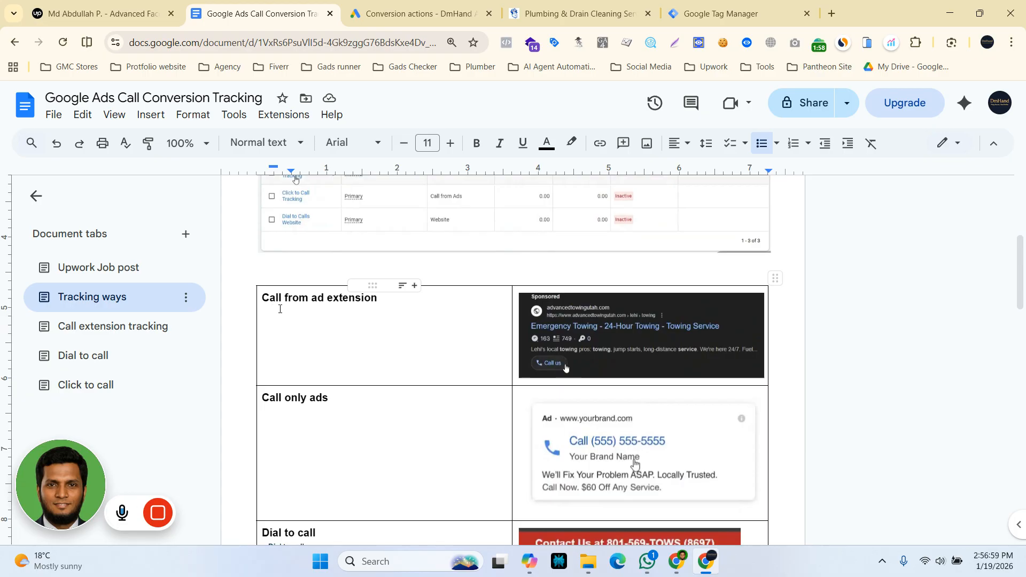
pyautogui.click(598, 340)
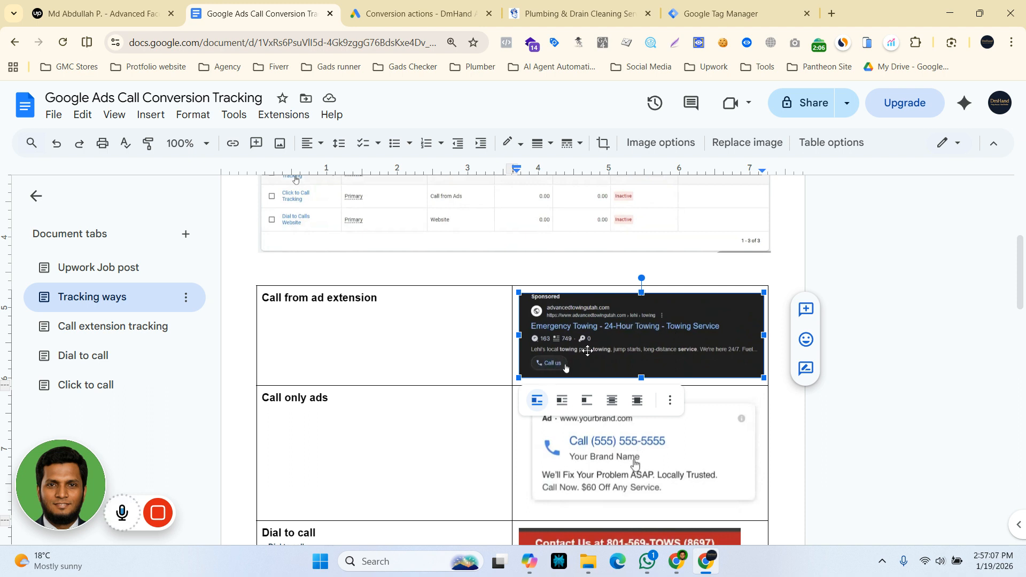
pyautogui.click(415, 348)
pyautogui.scroll(5, 380, 500)
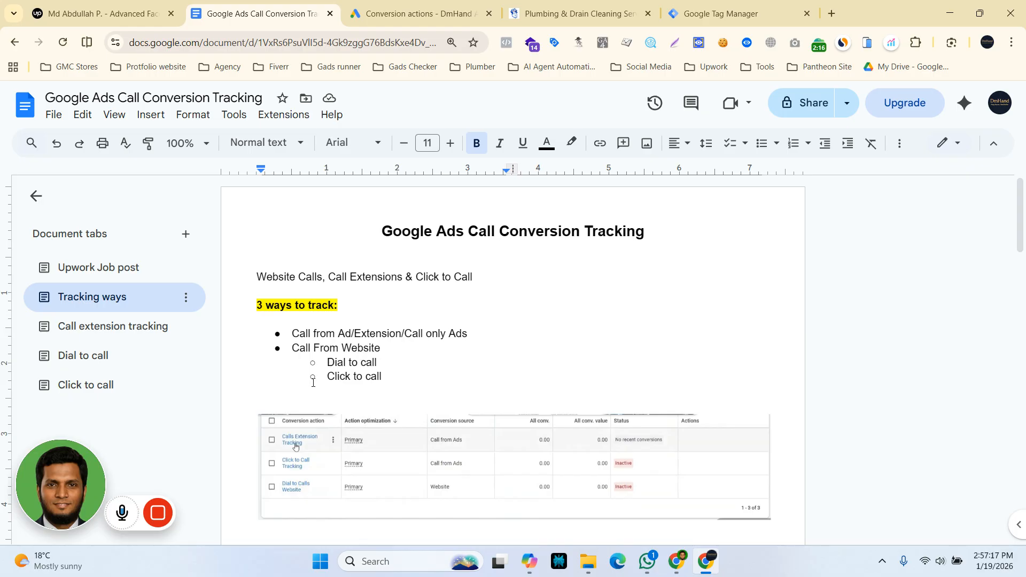
# Read through the comparison table's rows for call only ads, dial to call and click to call.
pyautogui.scroll(-4, 369, 433)
pyautogui.scroll(-2, 369, 439)
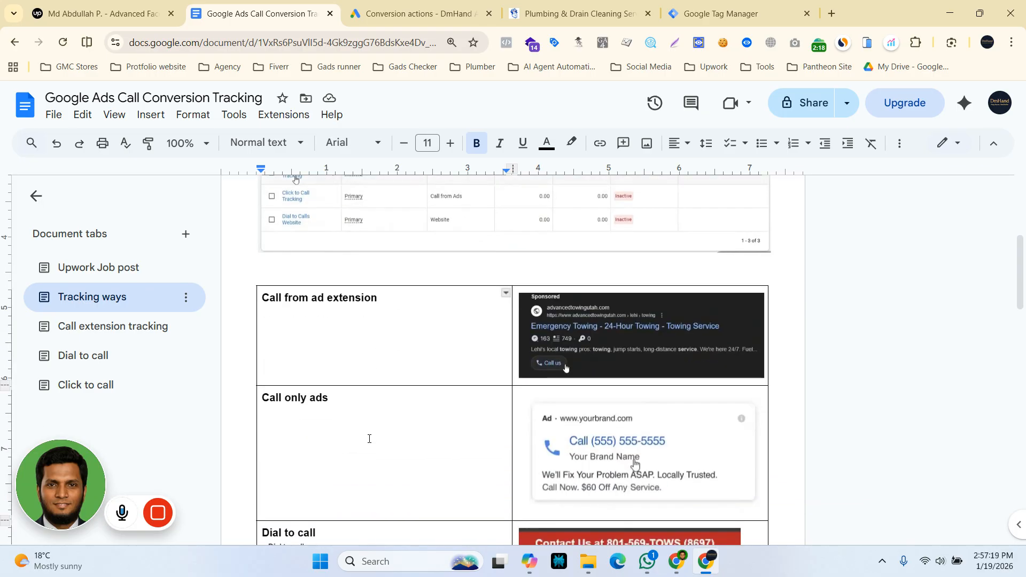
pyautogui.click(396, 383)
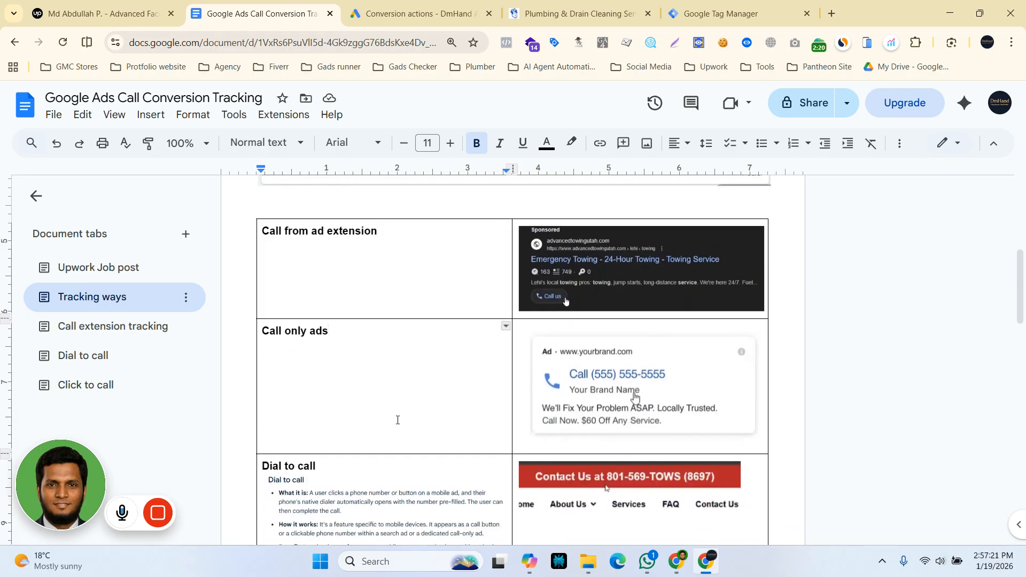
pyautogui.scroll(-4, 396, 382)
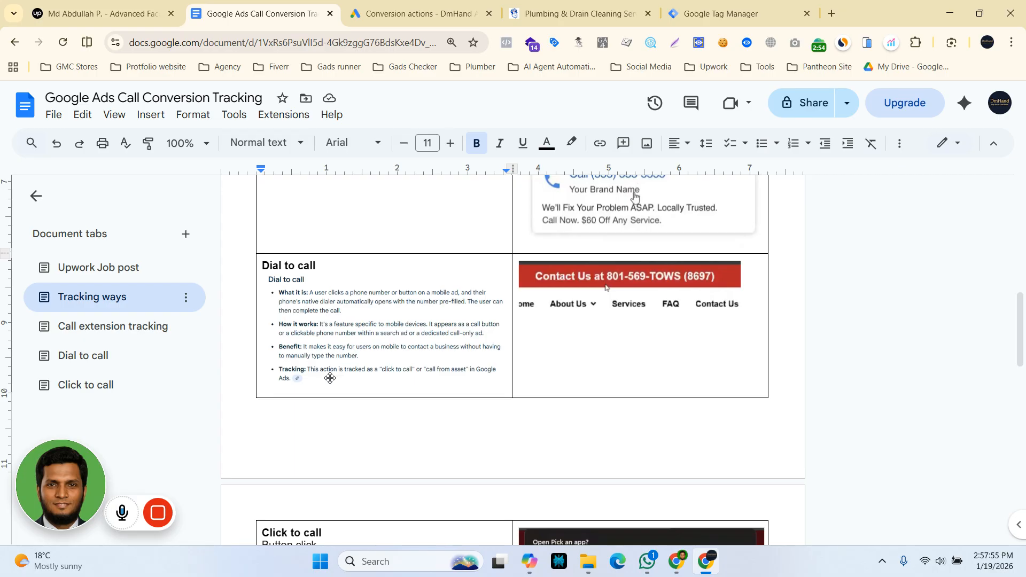
pyautogui.scroll(-3, 331, 378)
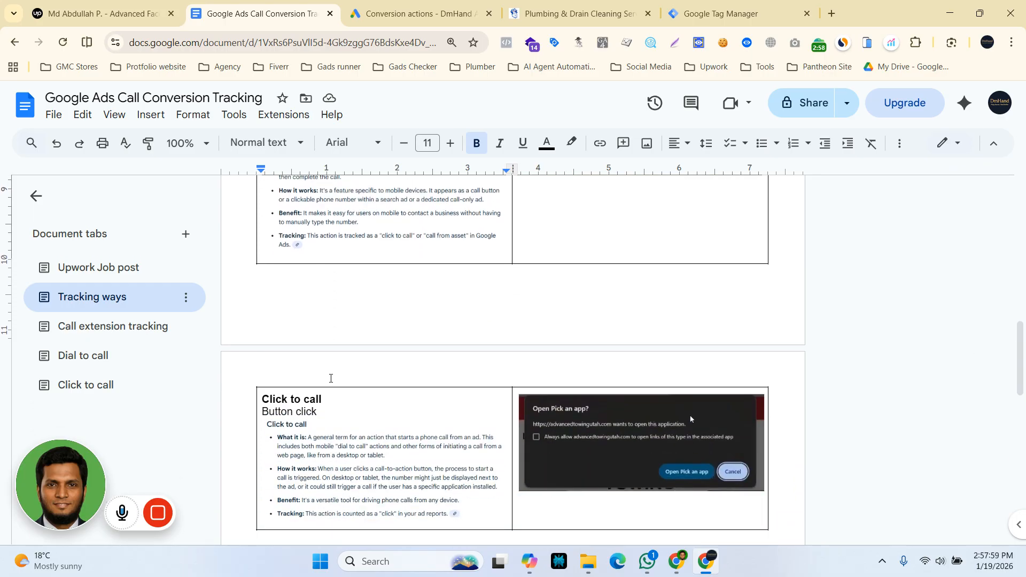
pyautogui.scroll(-1, 331, 379)
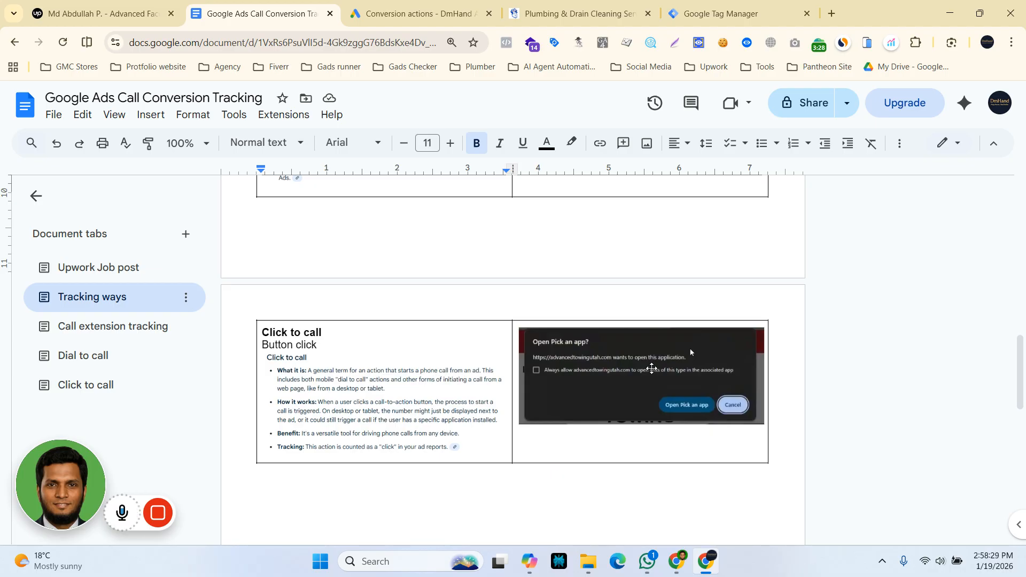
# Revisit the list of three tracking ways and compare its Dial to call item with the matching table row.
pyautogui.scroll(15, 489, 474)
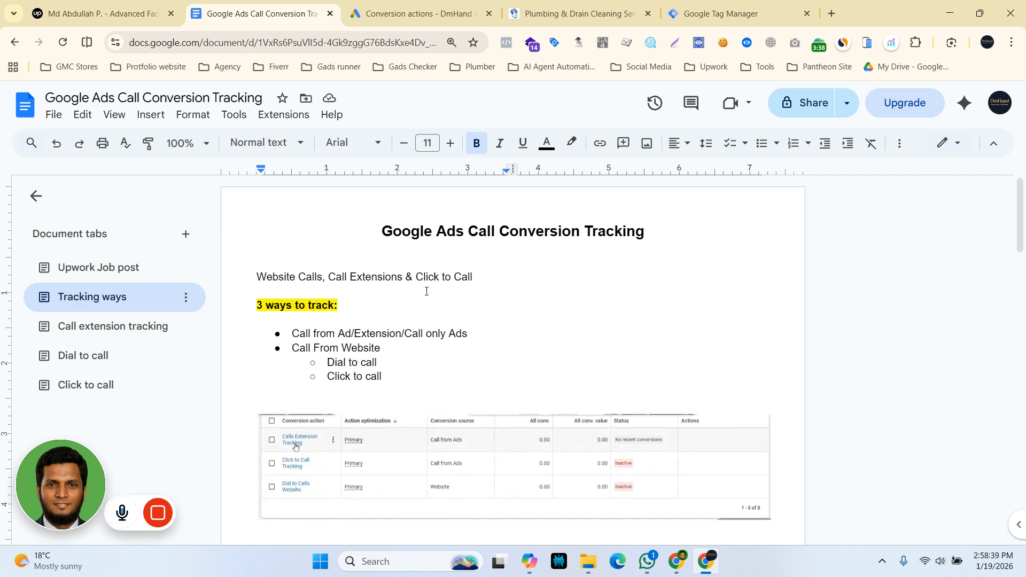
pyautogui.scroll(-1, 426, 292)
pyautogui.scroll(-3, 425, 291)
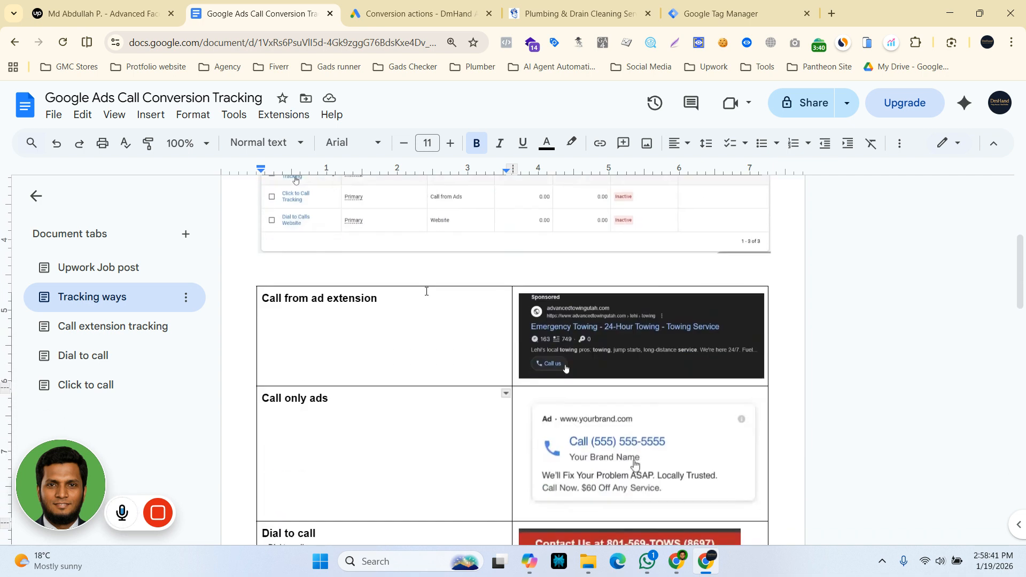
pyautogui.scroll(2, 426, 291)
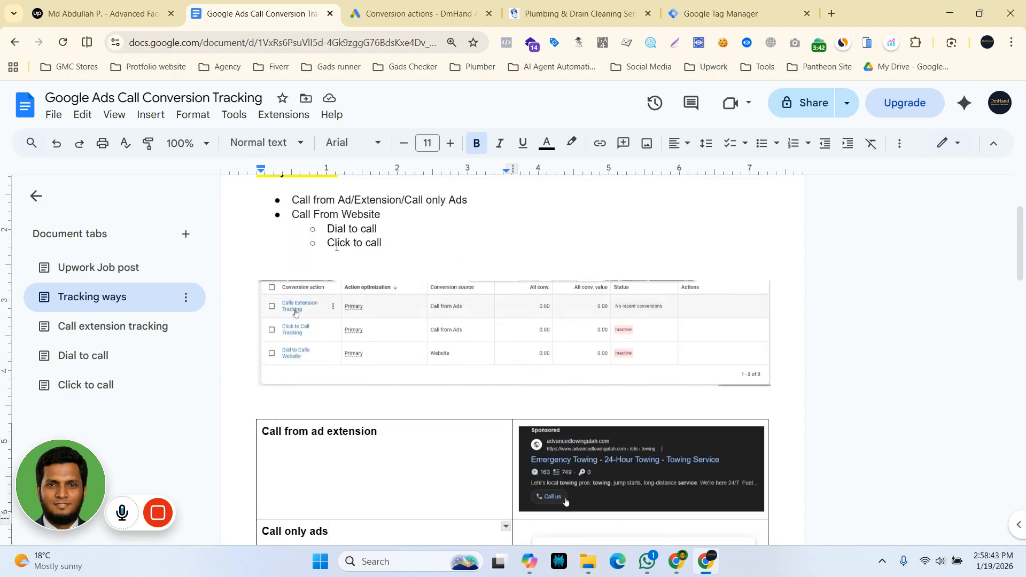
pyautogui.moveTo(327, 225); pyautogui.dragTo(377, 228)
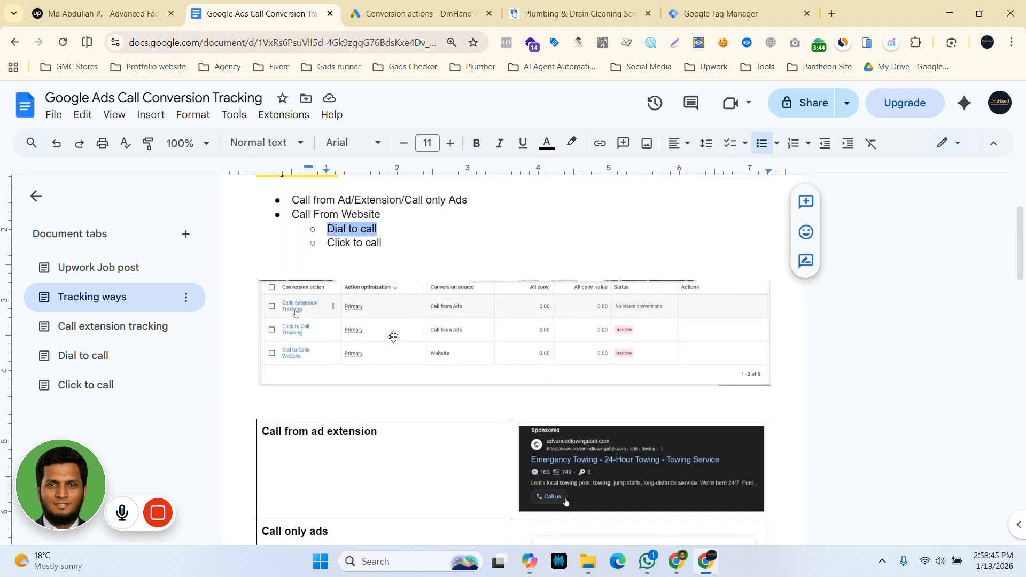
pyautogui.scroll(-3, 400, 369)
pyautogui.scroll(-3, 400, 369)
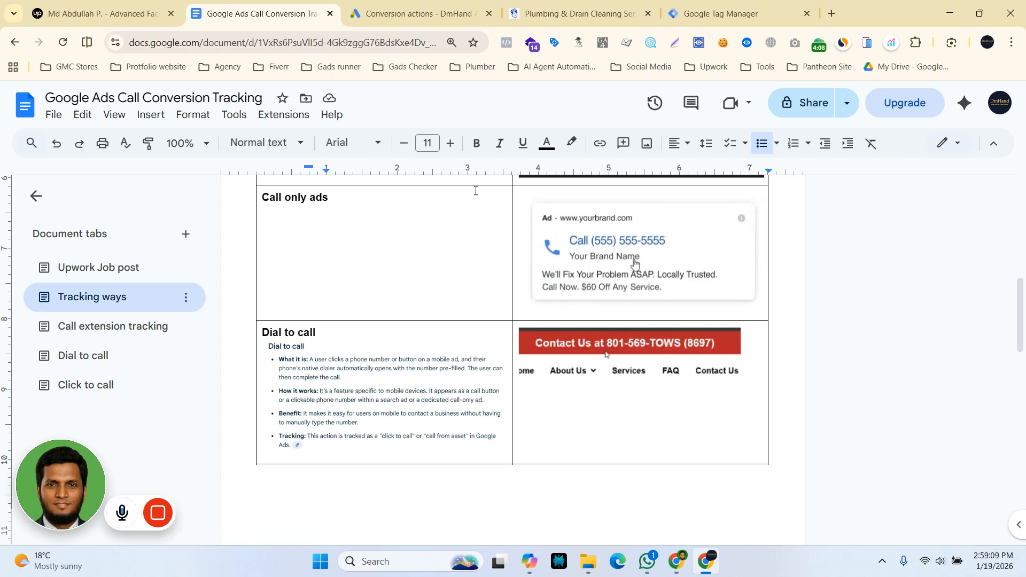
# Switch to the Mr. Rooter plumbing website and examine the header phone number and the "Let Us Call You" form.
pyautogui.click(577, 6)
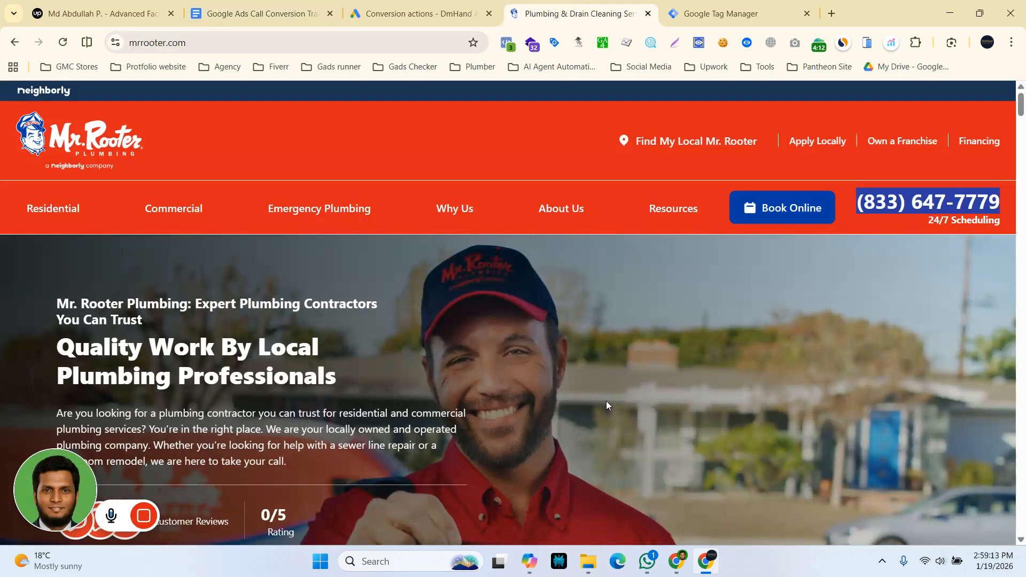
pyautogui.click(541, 166)
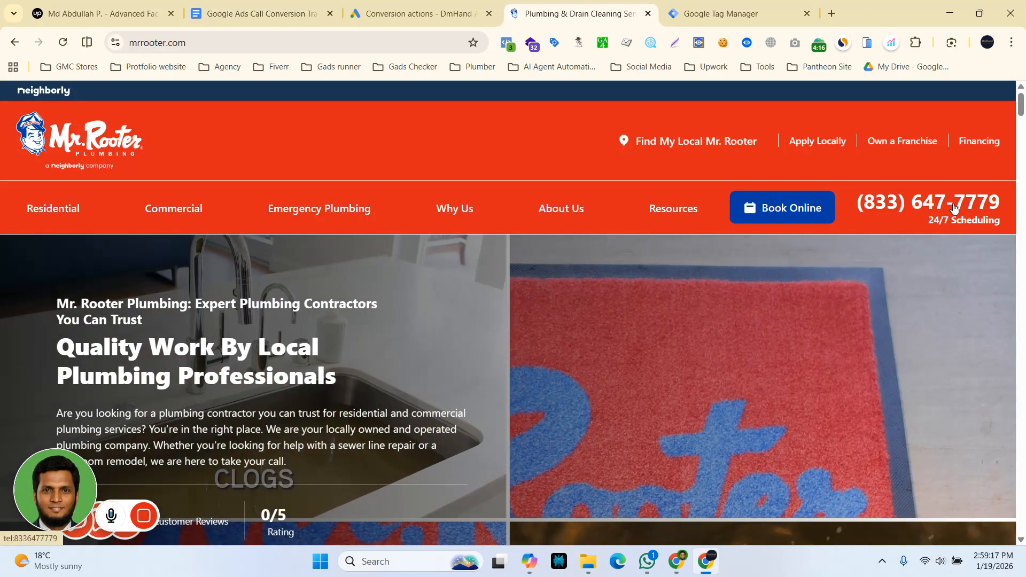
pyautogui.scroll(-5, 265, 419)
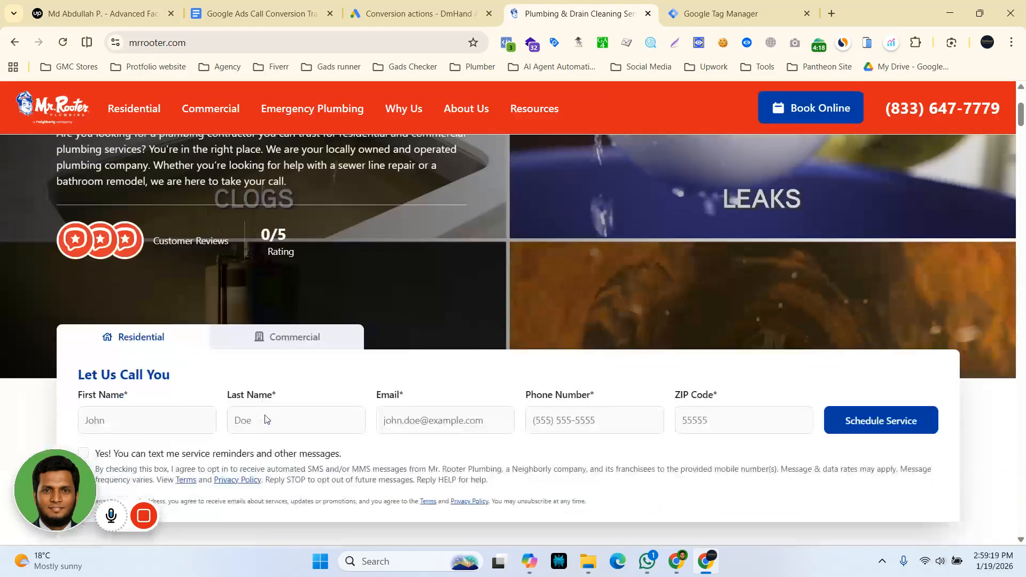
pyautogui.scroll(5, 279, 415)
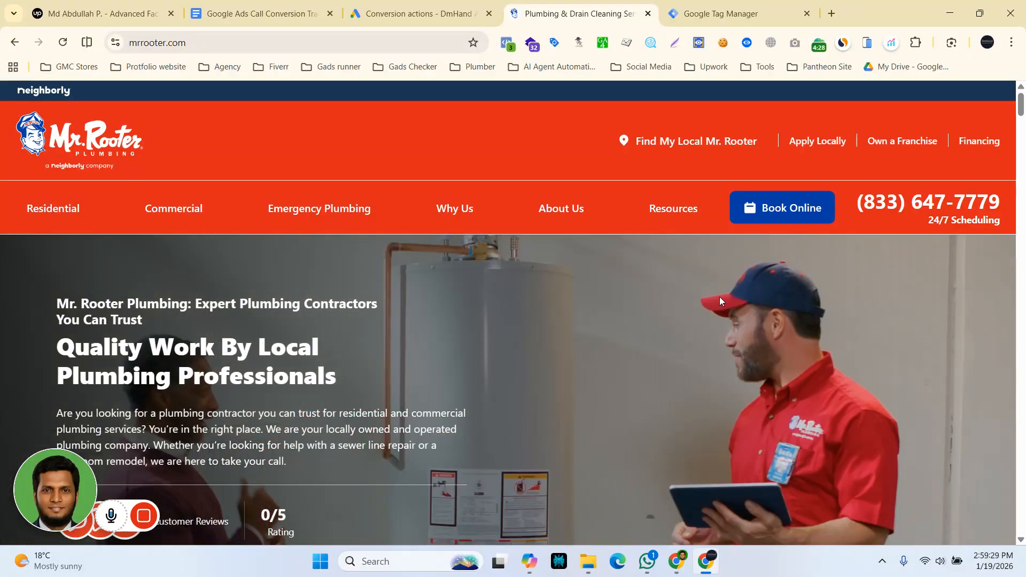
# Look through the rest of the plumbing homepage for further places where visitors can call the business.
pyautogui.scroll(-3, 591, 378)
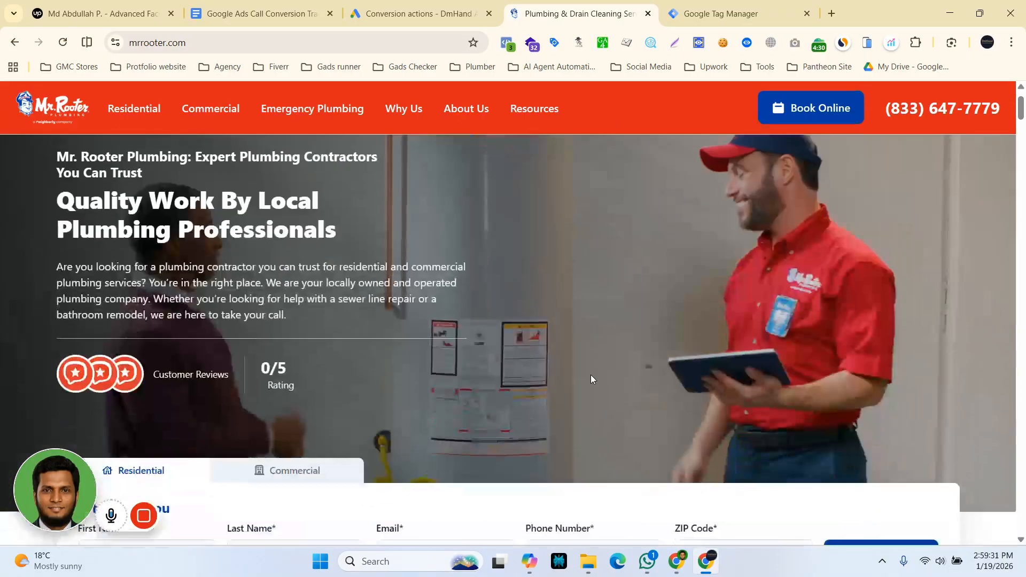
pyautogui.scroll(-1, 591, 379)
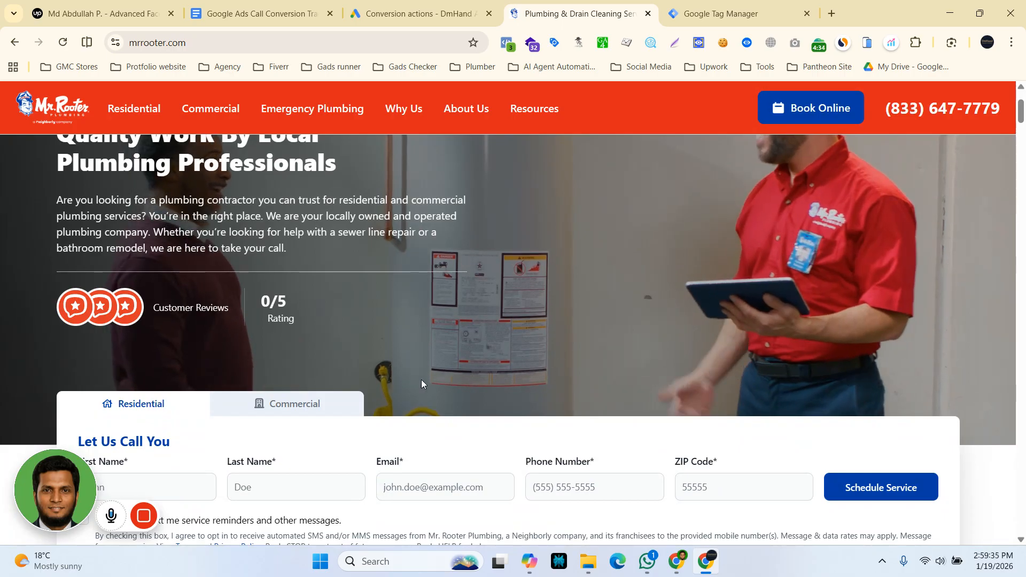
pyautogui.scroll(-8, 421, 380)
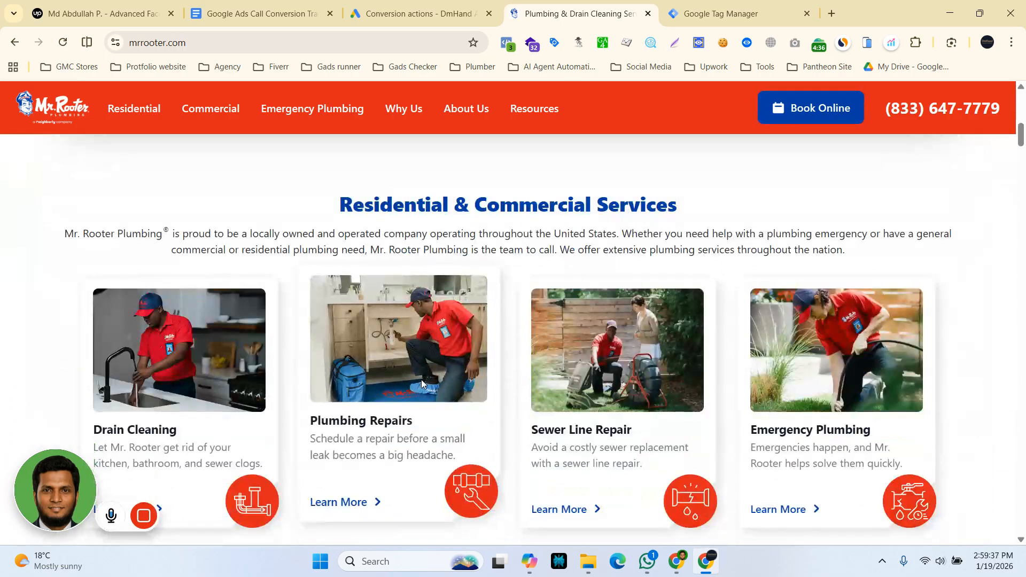
pyautogui.scroll(-5, 421, 379)
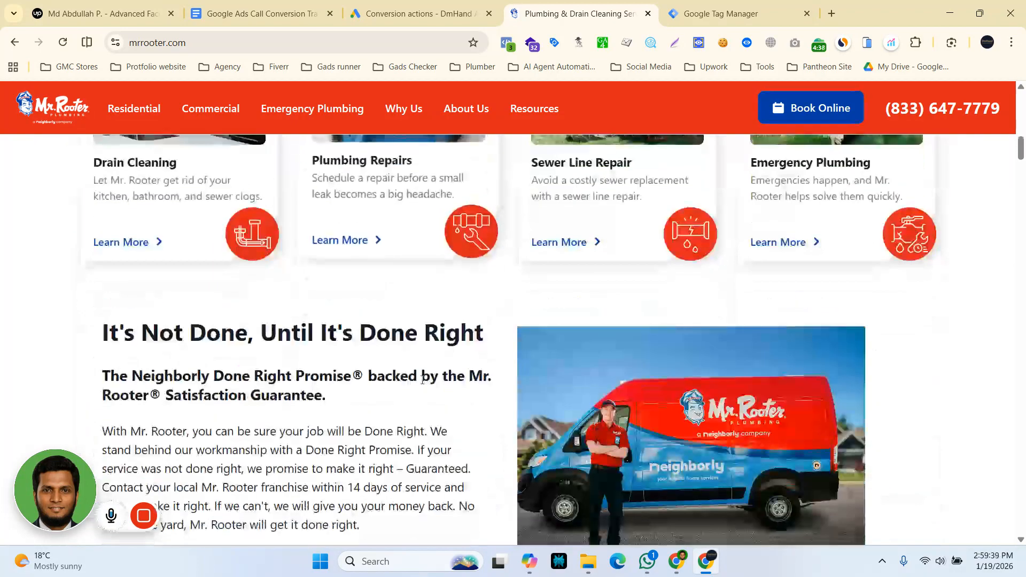
pyautogui.scroll(-11, 422, 379)
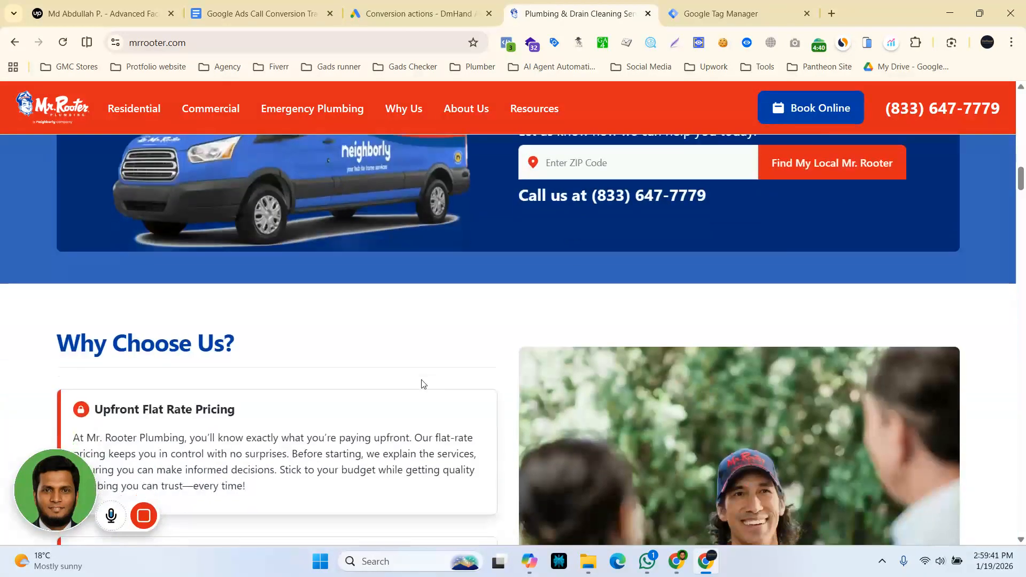
pyautogui.scroll(7, 422, 382)
pyautogui.scroll(-4, 459, 387)
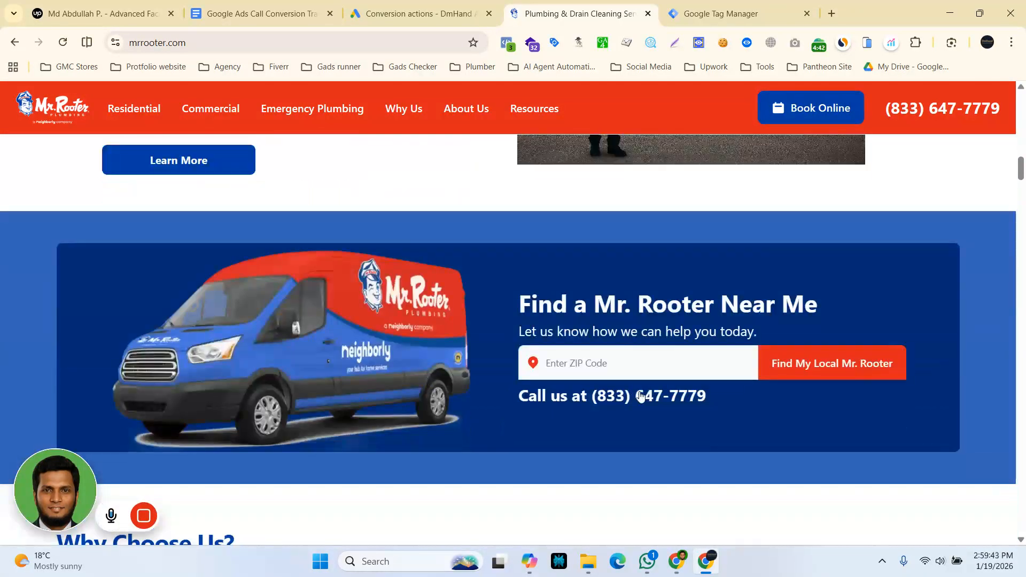
pyautogui.scroll(7, 436, 413)
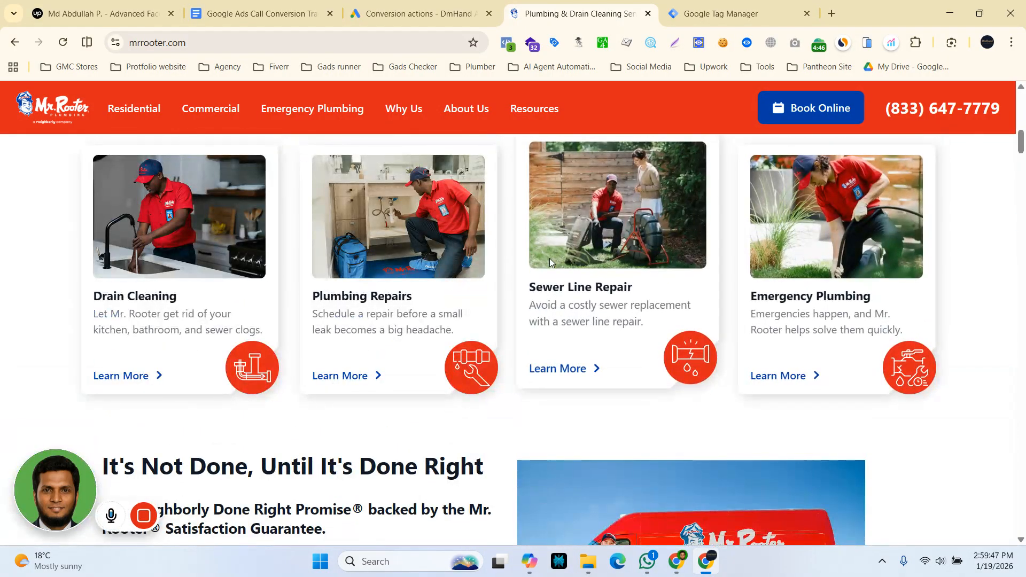
pyautogui.scroll(4, 550, 258)
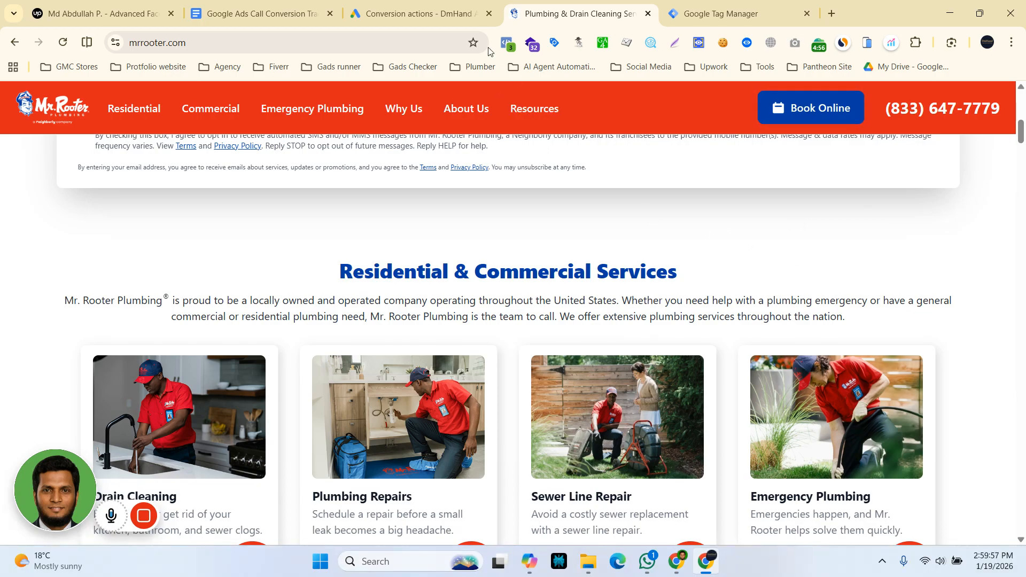
# Switch back to the Google Ads conversions summary and start a new conversion action.
pyautogui.click(443, 14)
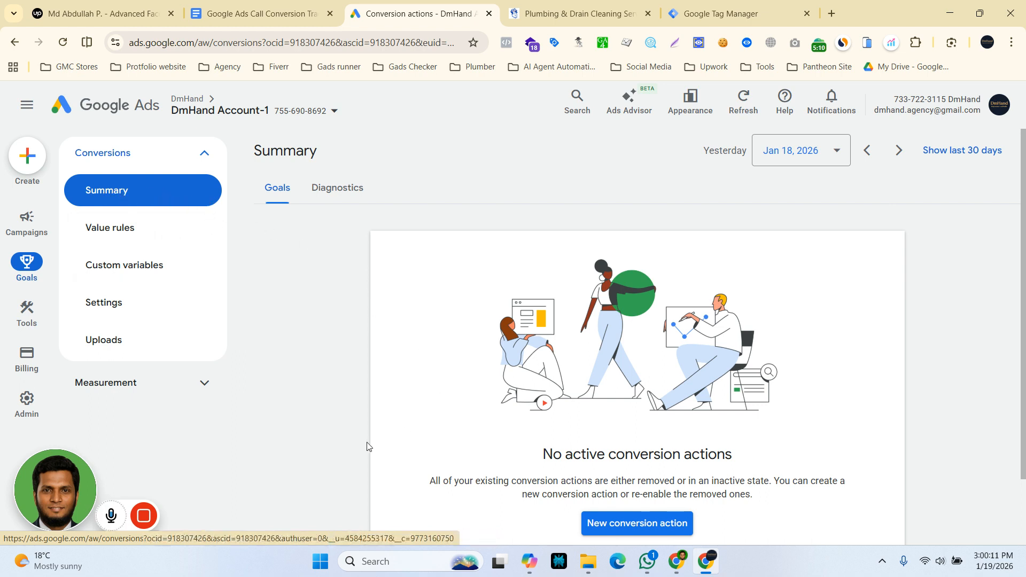
pyautogui.scroll(-2, 337, 452)
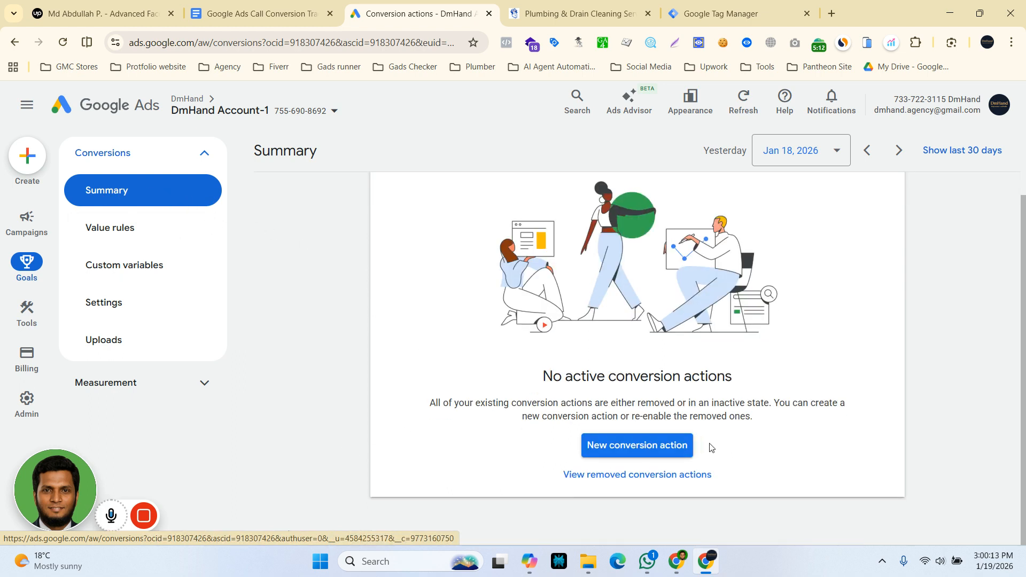
pyautogui.click(602, 446)
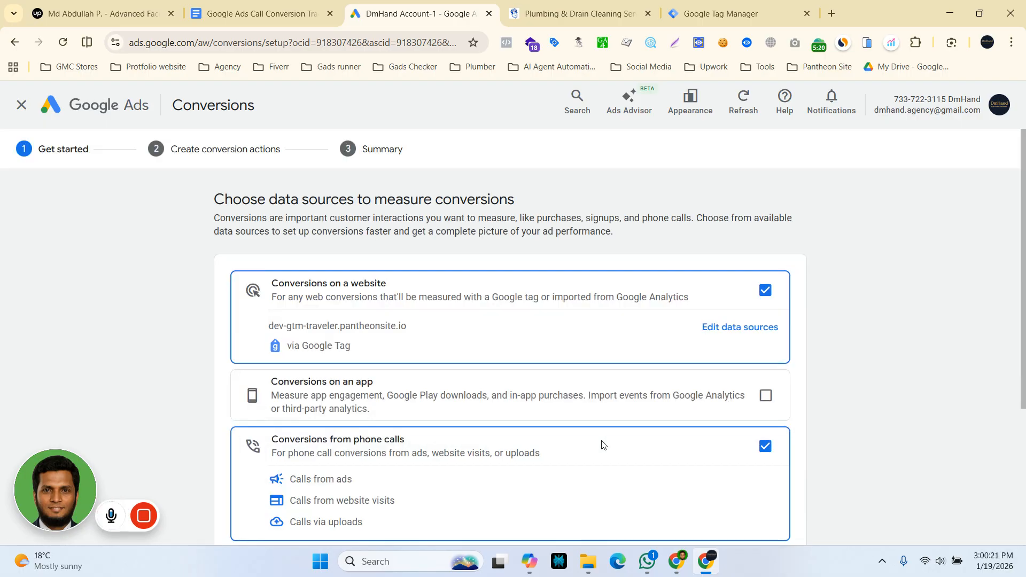
# Deselect the website and offline data sources, keep only conversions from phone calls, and save the selection.
pyautogui.click(765, 290)
pyautogui.scroll(-1, 373, 475)
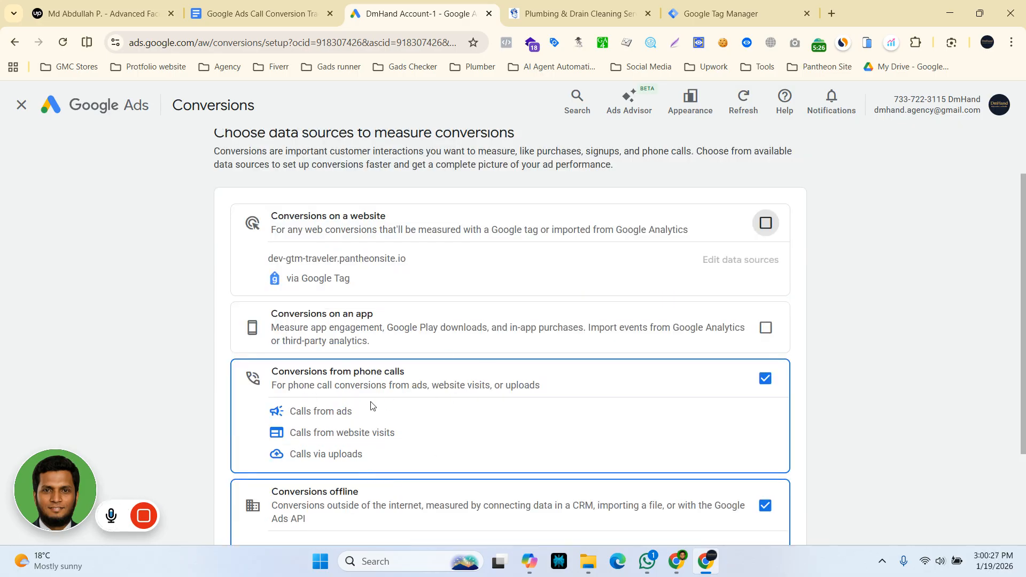
pyautogui.scroll(-1, 373, 407)
pyautogui.click(765, 439)
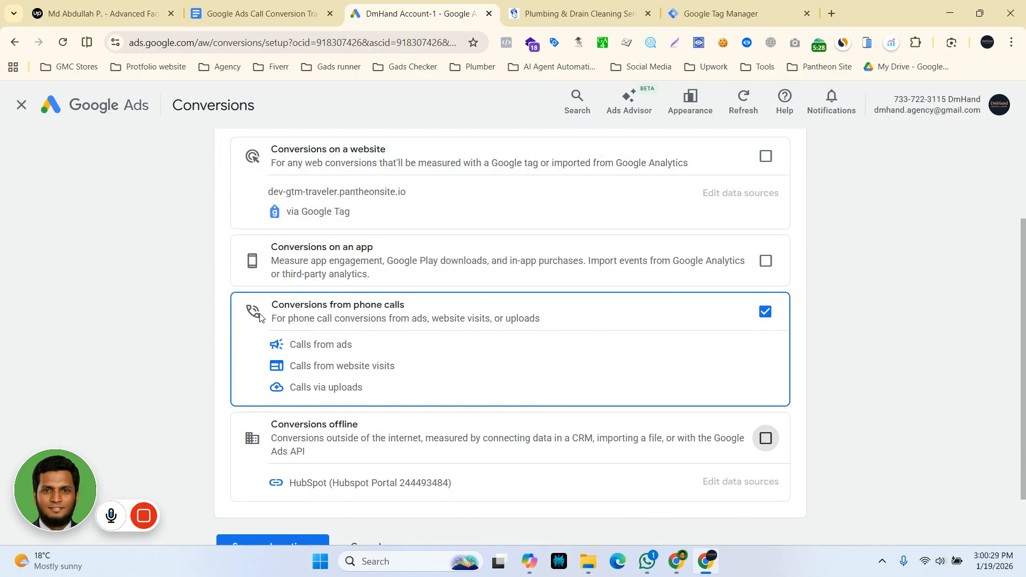
pyautogui.scroll(-1, 401, 424)
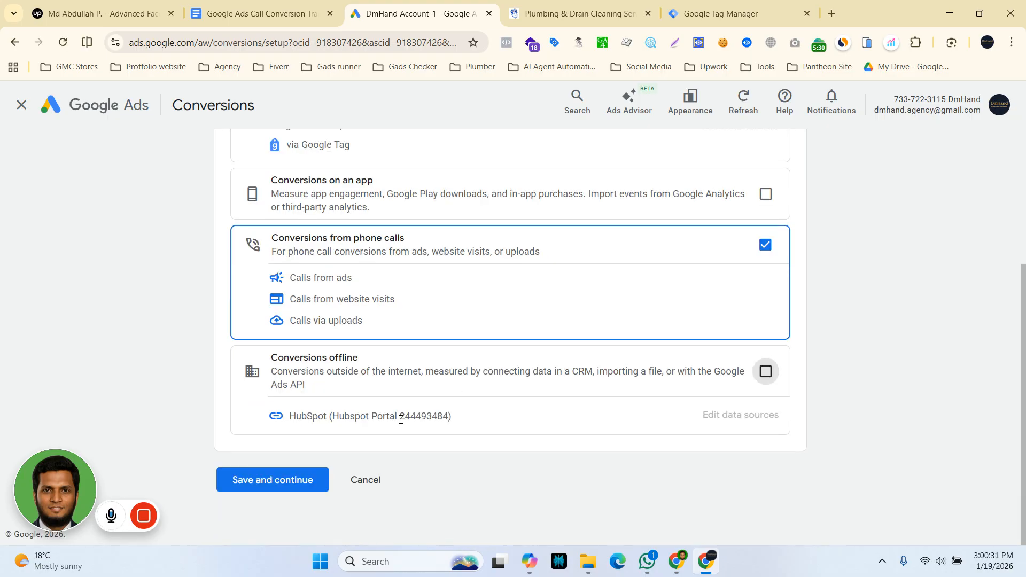
pyautogui.click(299, 480)
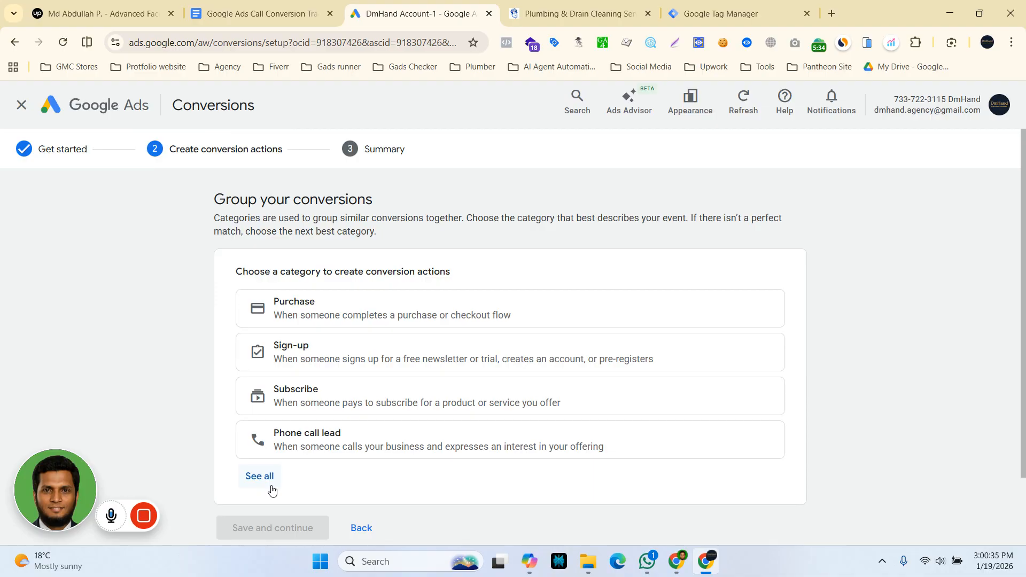
# Choose the Phone call lead category and create a conversion with Calls from website visits as its data source.
pyautogui.scroll(-1, 403, 316)
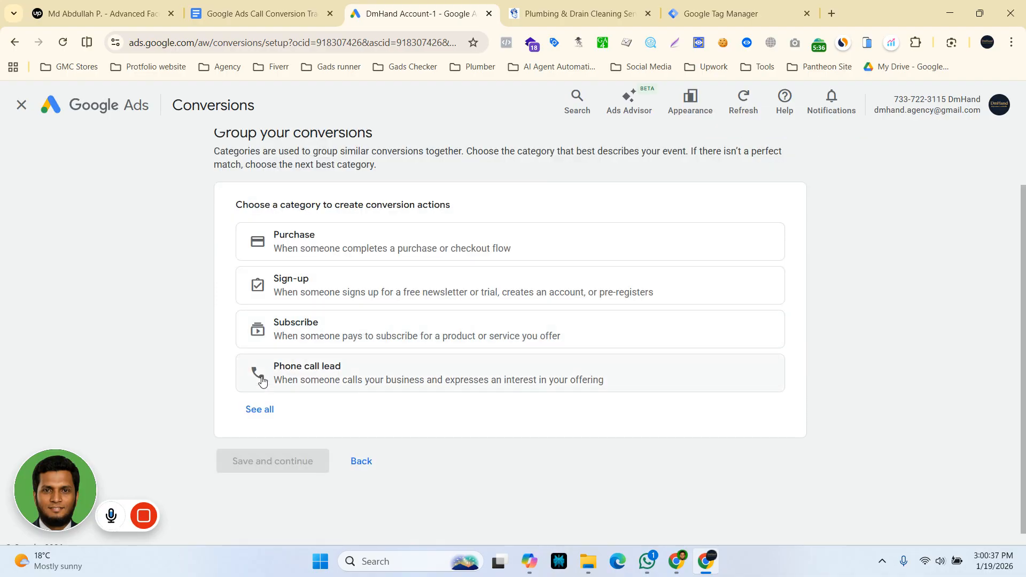
pyautogui.click(293, 367)
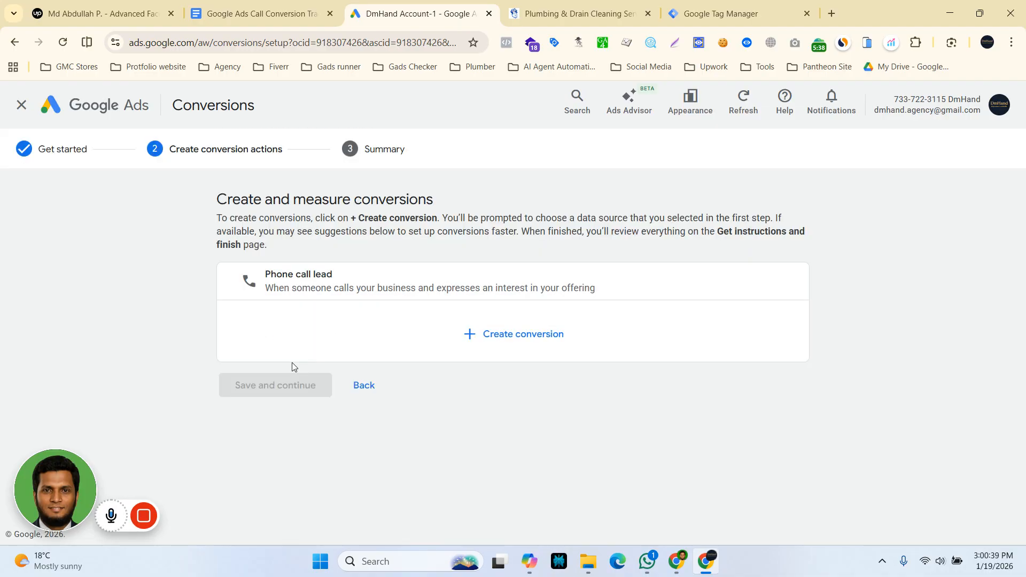
pyautogui.click(470, 336)
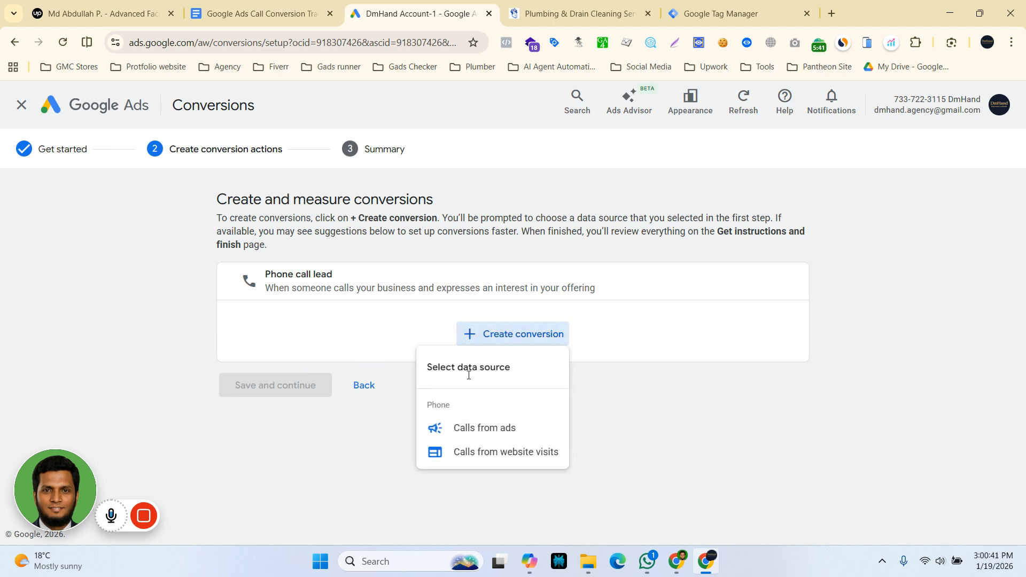
pyautogui.click(482, 459)
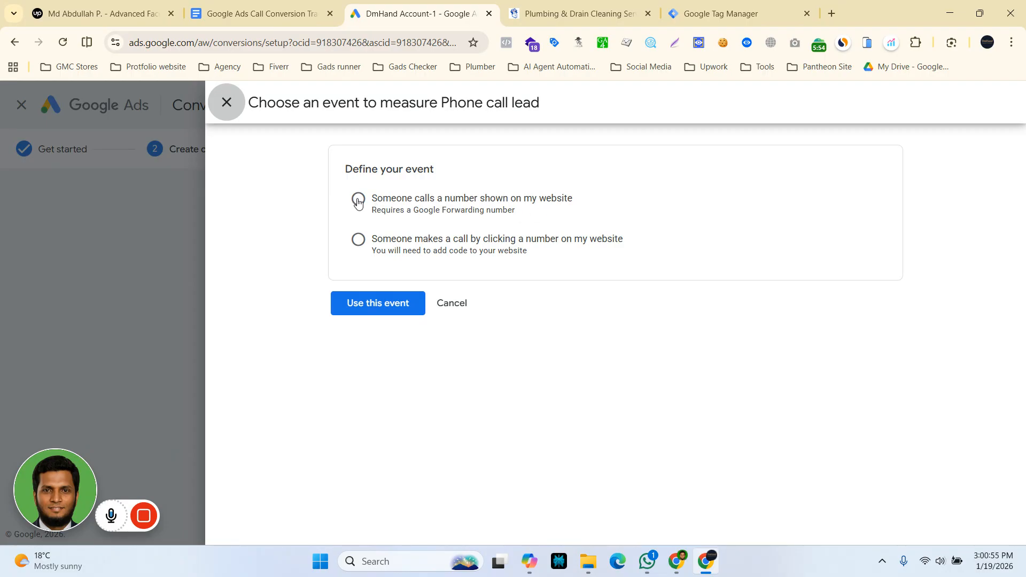
# Set the event to calls to a number shown on the website and paste the plumbing site's header phone number as the displayed number.
pyautogui.click(357, 201)
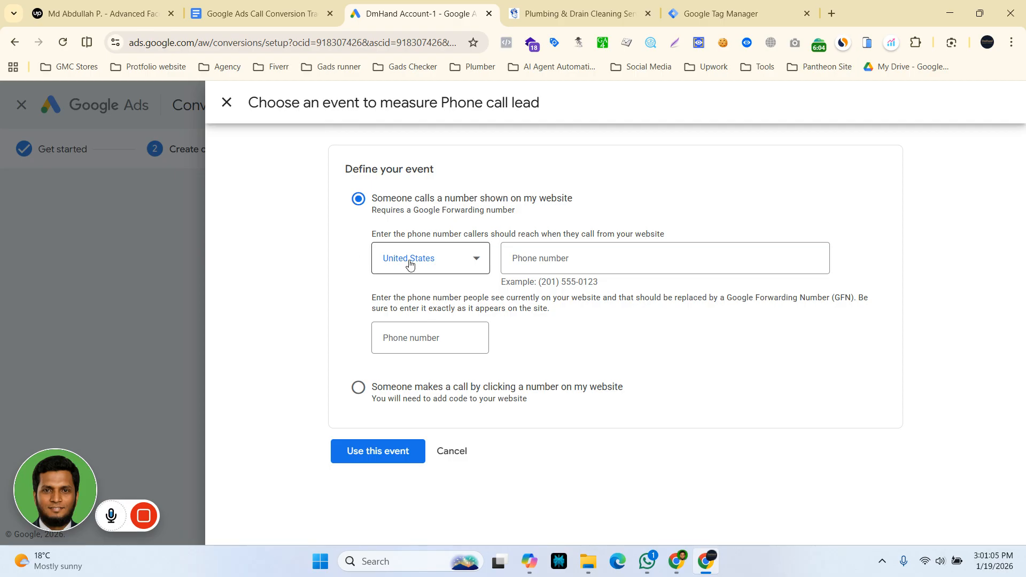
pyautogui.click(584, 4)
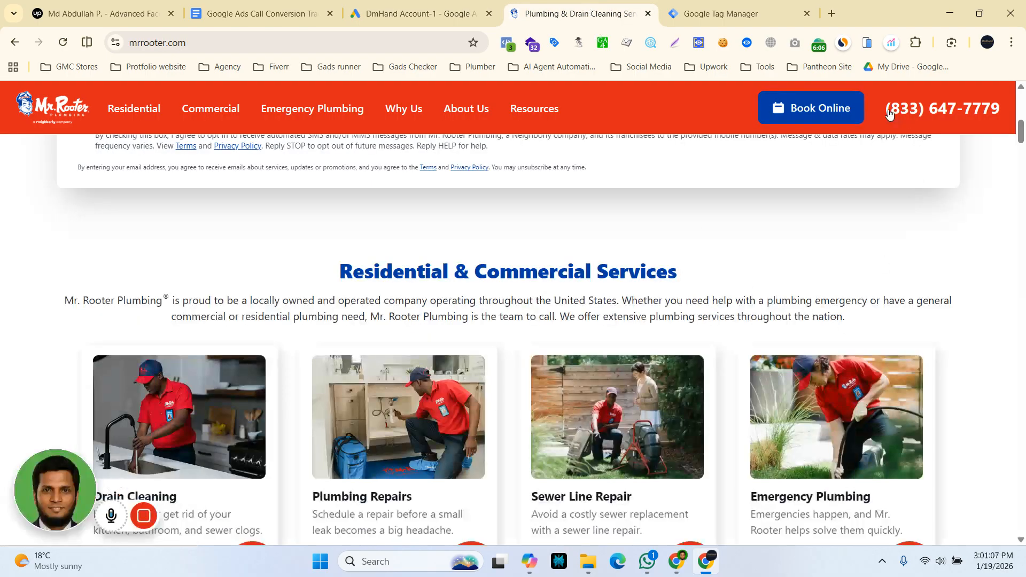
pyautogui.moveTo(883, 104); pyautogui.dragTo(1001, 112)
pyautogui.hotkey('ctrl', 'c')
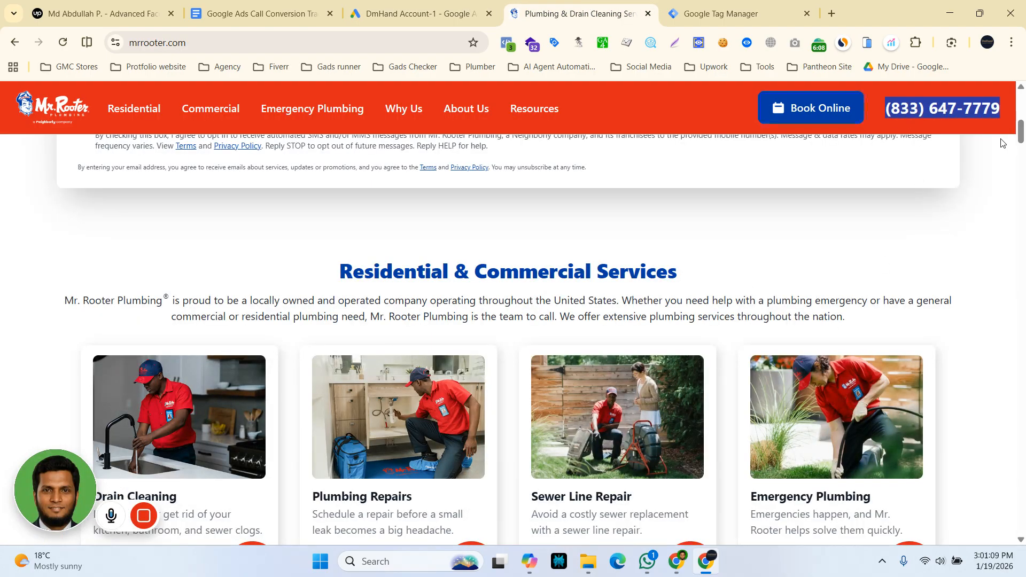
pyautogui.click(420, 13)
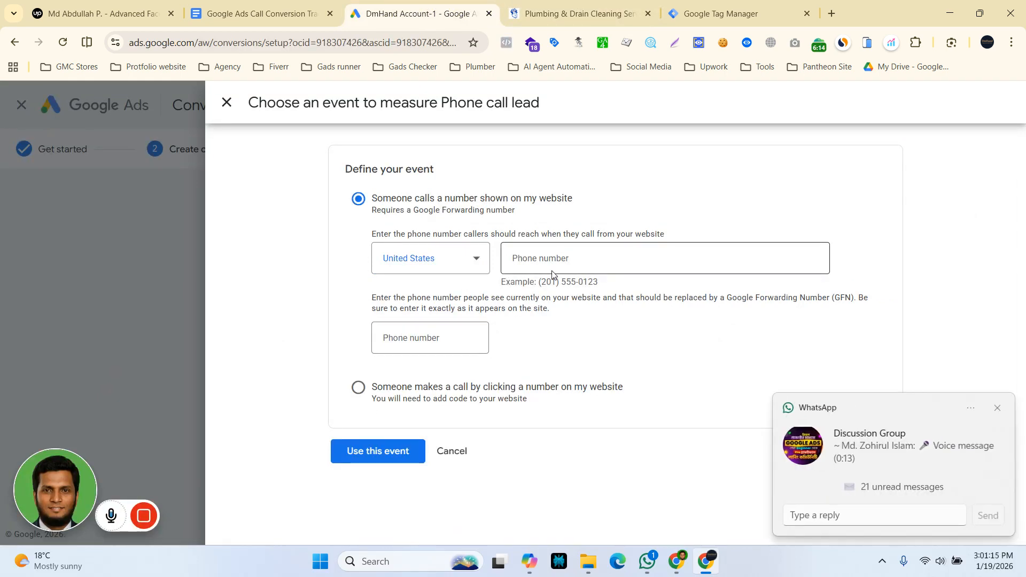
pyautogui.click(997, 407)
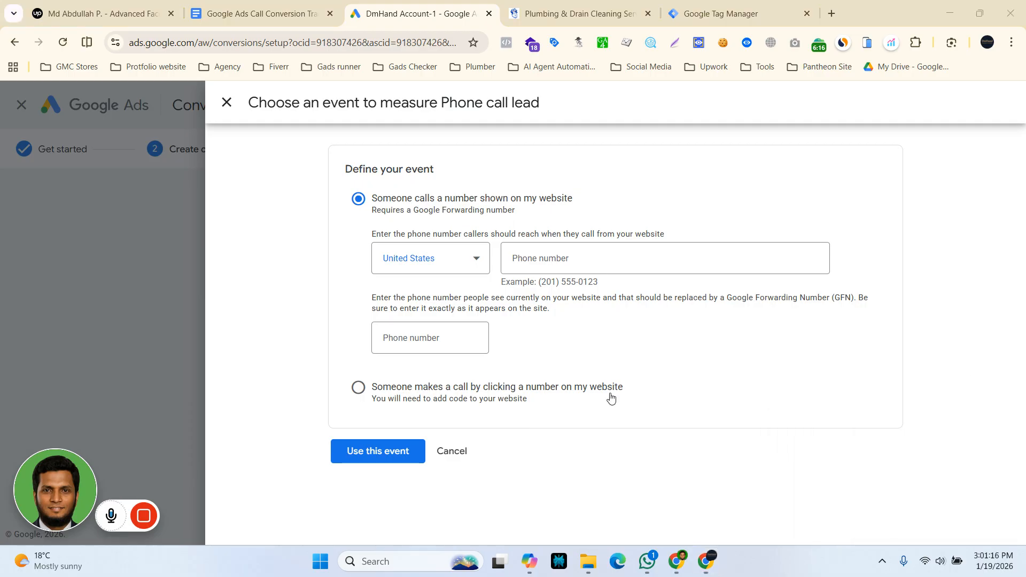
pyautogui.click(393, 340)
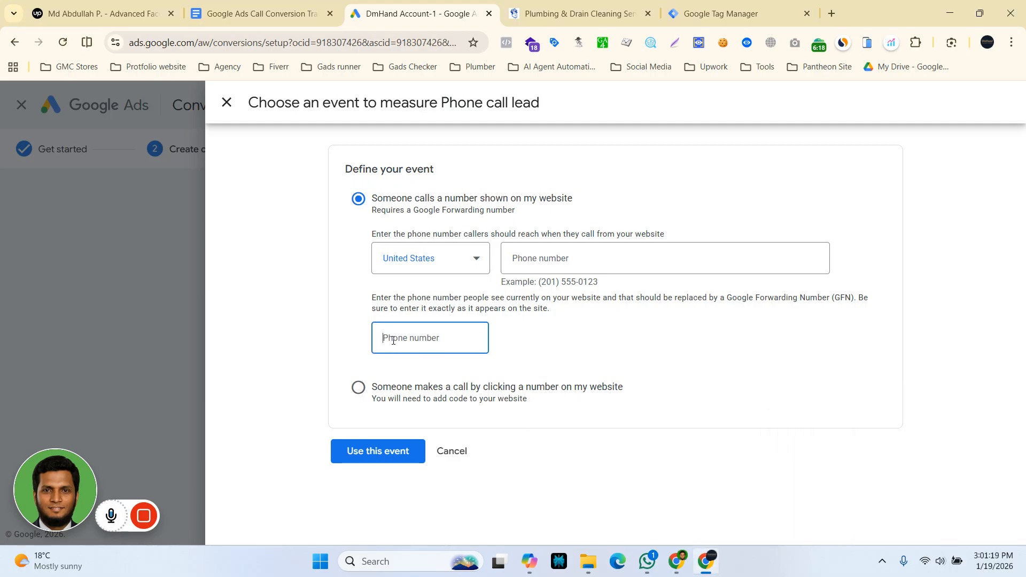
pyautogui.hotkey('ctrl', 'v')
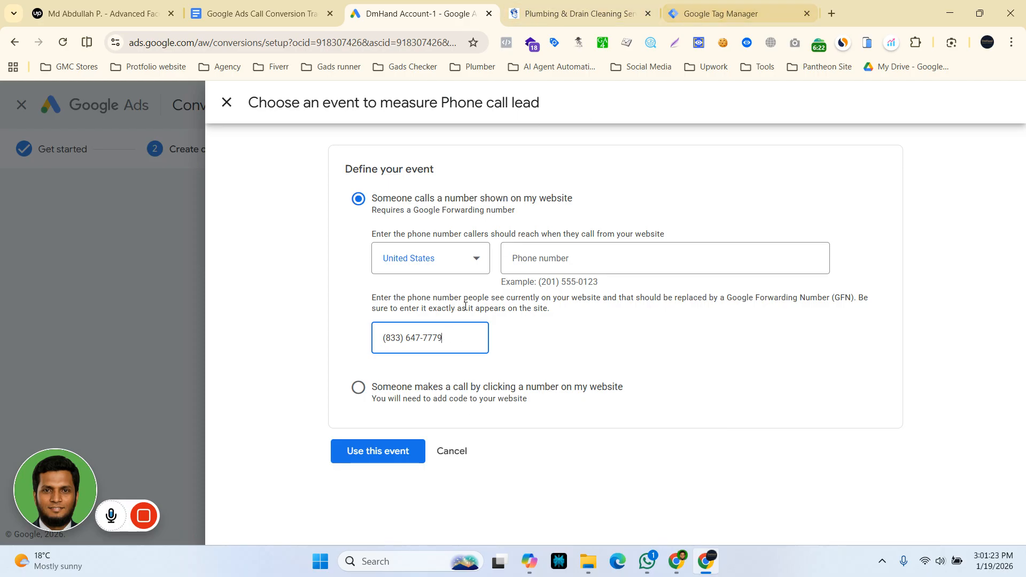
# Enter the same business phone number as the United States number that website callers should reach.
pyautogui.click(551, 313)
pyautogui.click(531, 260)
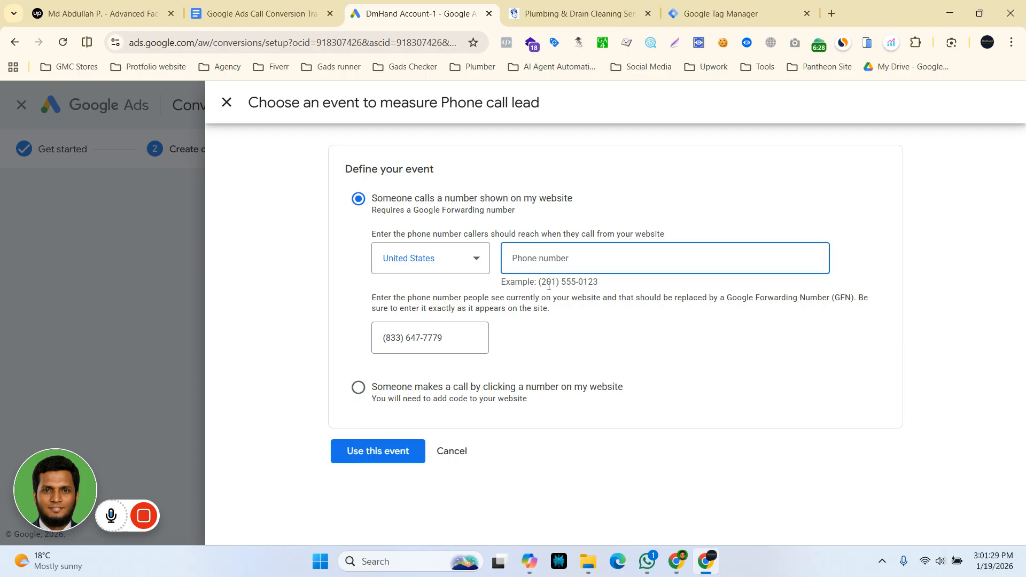
pyautogui.moveTo(540, 282)
pyautogui.mouseDown()
pyautogui.moveTo(604, 288)
pyautogui.moveTo(536, 282)
pyautogui.mouseUp()
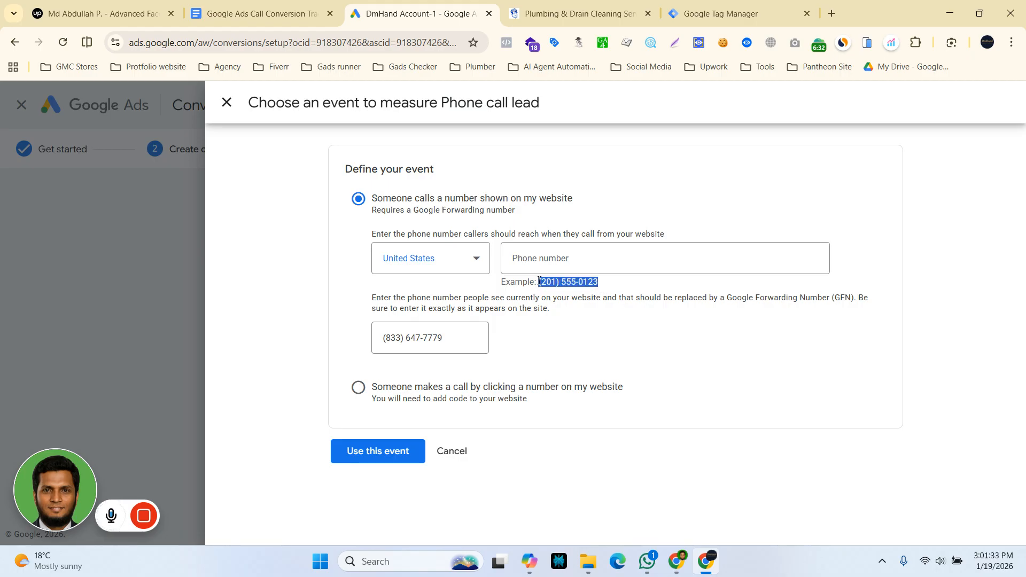
pyautogui.click(534, 267)
pyautogui.hotkey('ctrl', 'v')
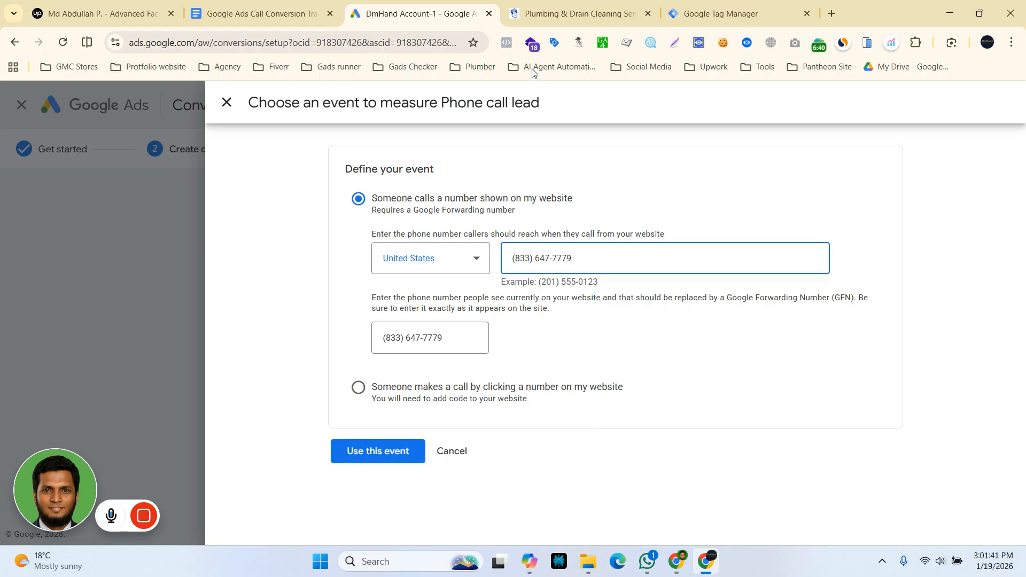
# Recheck the header phone number on the Mr. Rooter website and confirm the Phone call lead event in Google Ads.
pyautogui.click(537, 13)
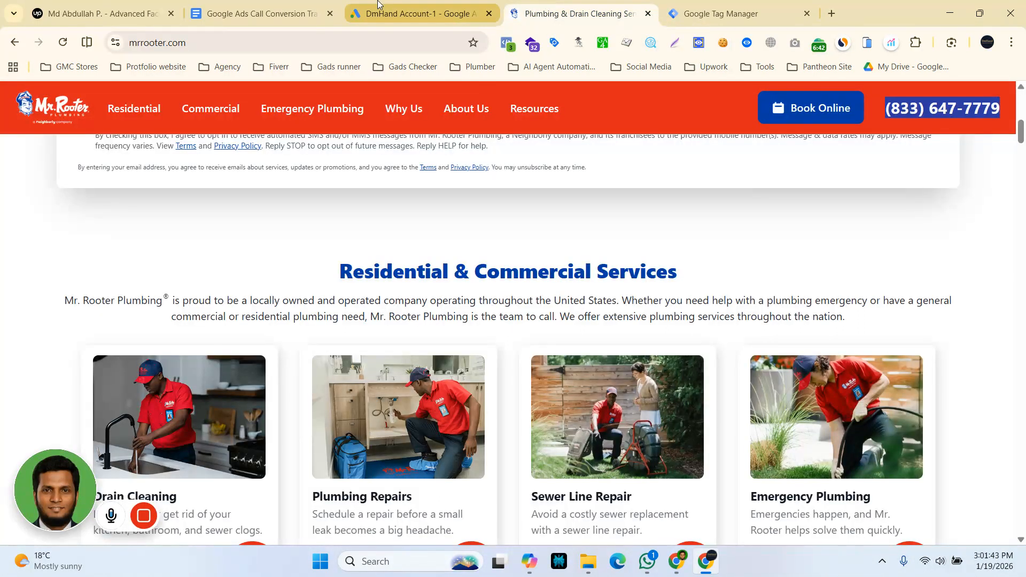
pyautogui.click(417, 13)
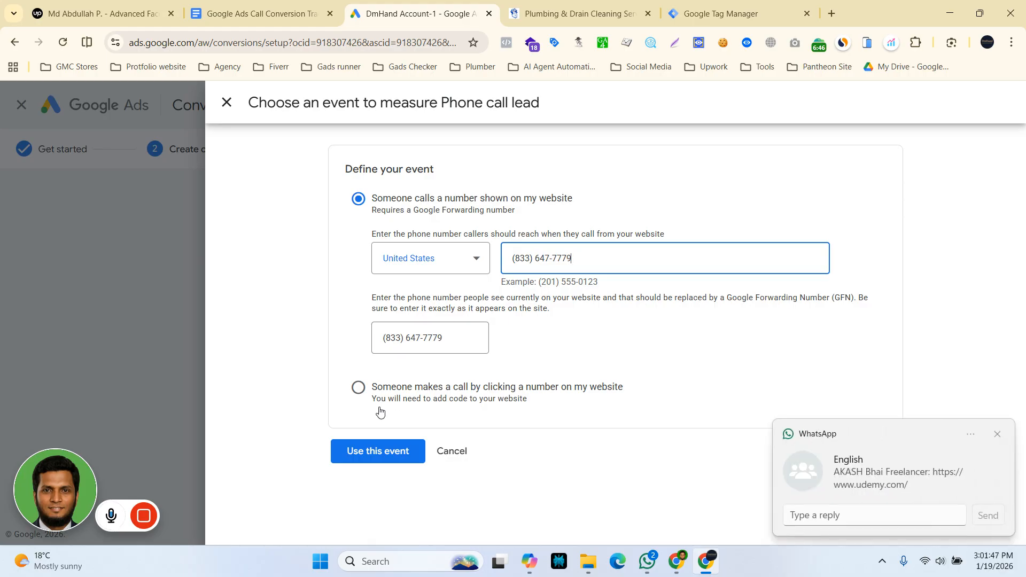
pyautogui.click(1000, 436)
pyautogui.click(861, 358)
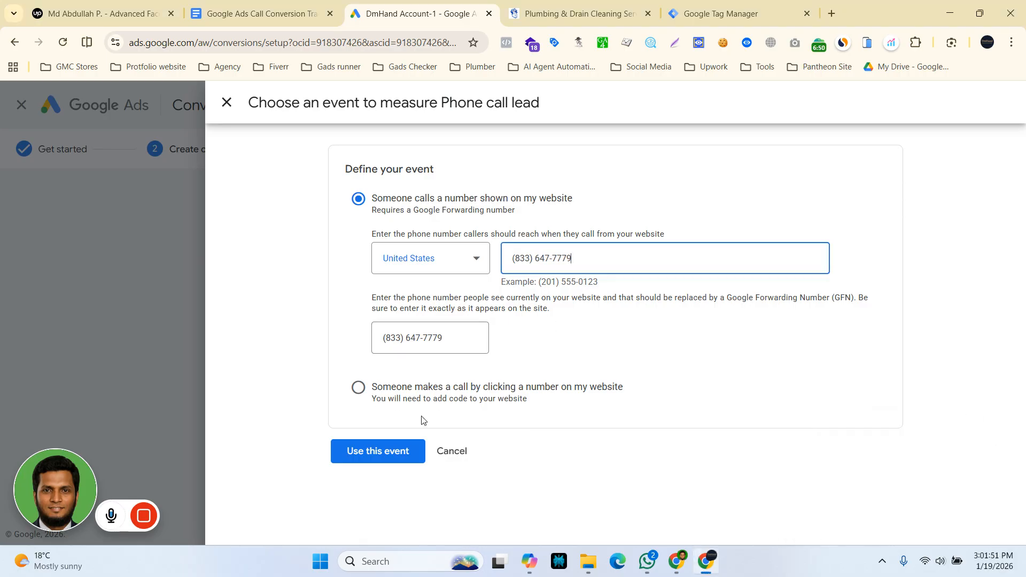
pyautogui.click(367, 452)
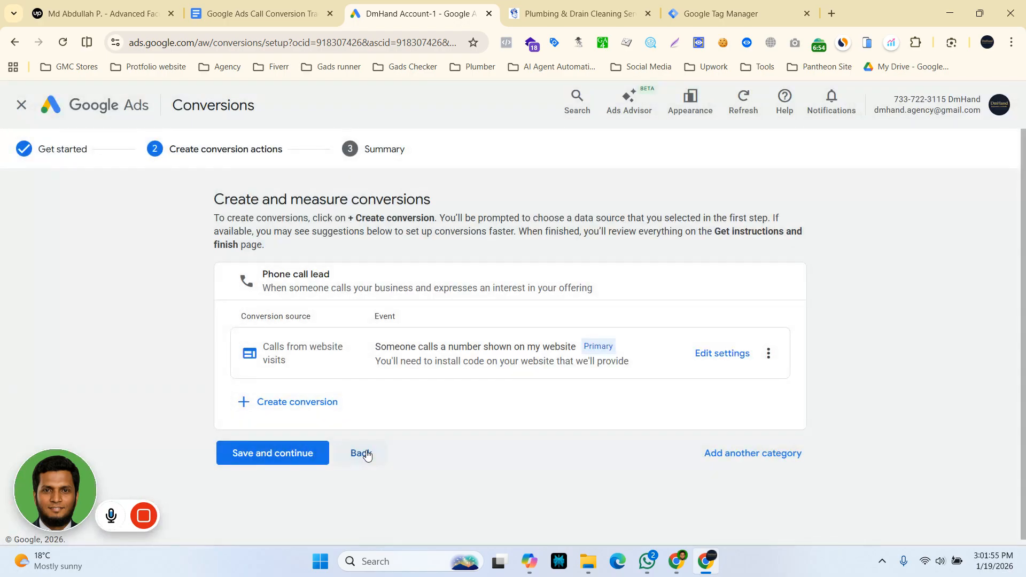
# Edit the new conversion's settings, expand its action optimization, and rename the conversion "Dial To Call - GTM".
pyautogui.click(717, 359)
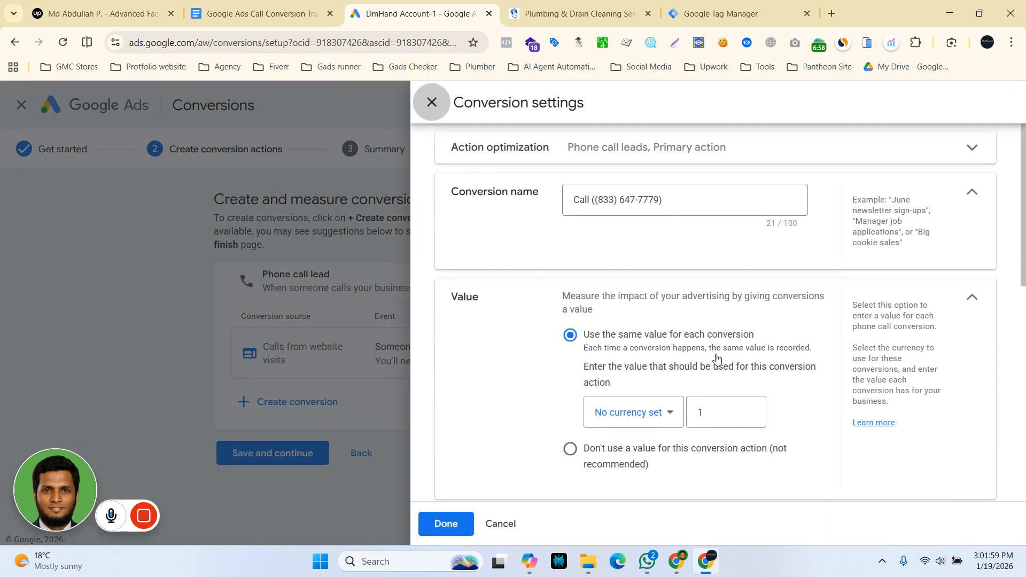
pyautogui.click(973, 150)
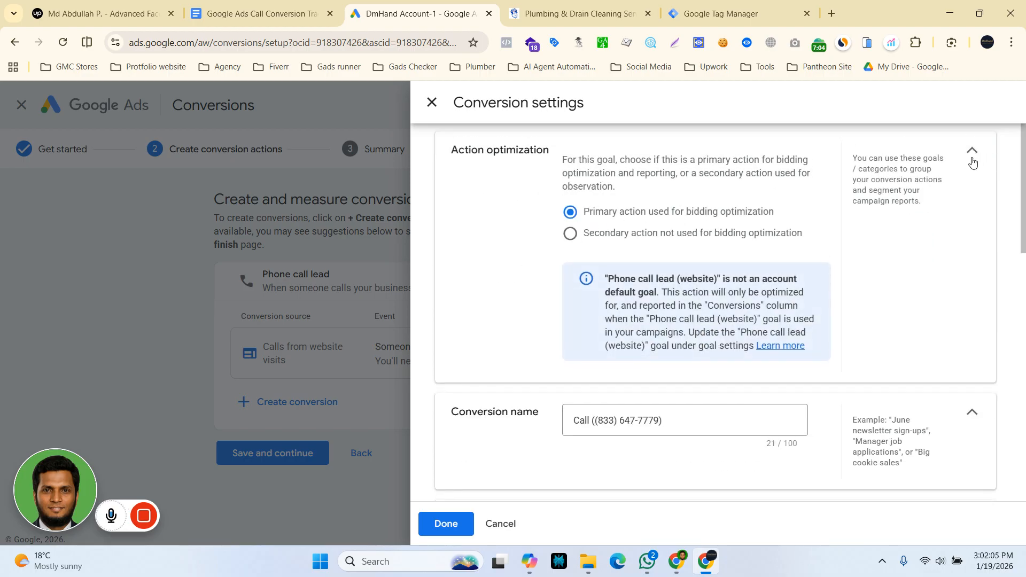
pyautogui.click(580, 419)
pyautogui.moveTo(666, 423); pyautogui.dragTo(556, 428)
pyautogui.press('BackSpace')
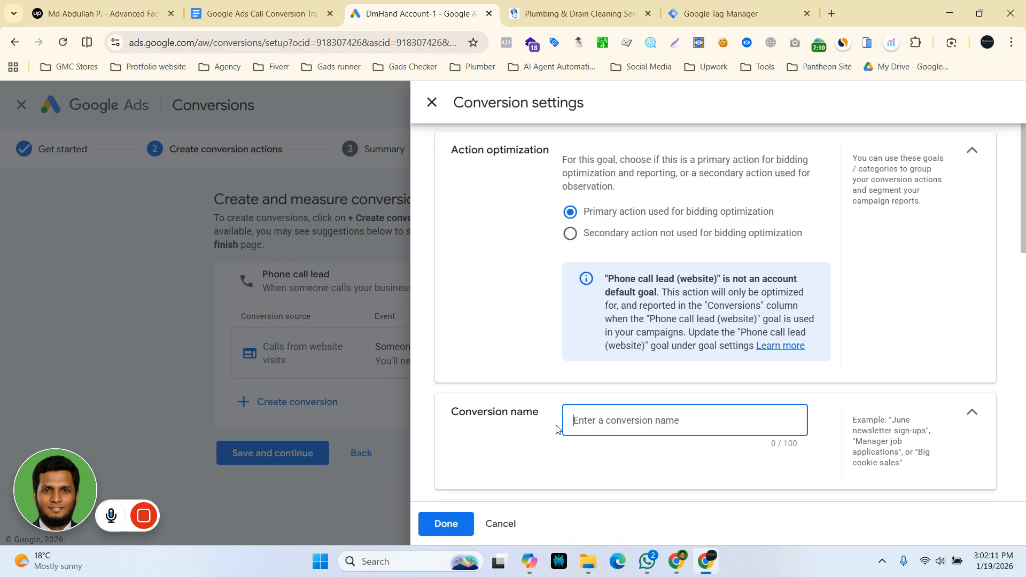
pyautogui.write('Dial ')
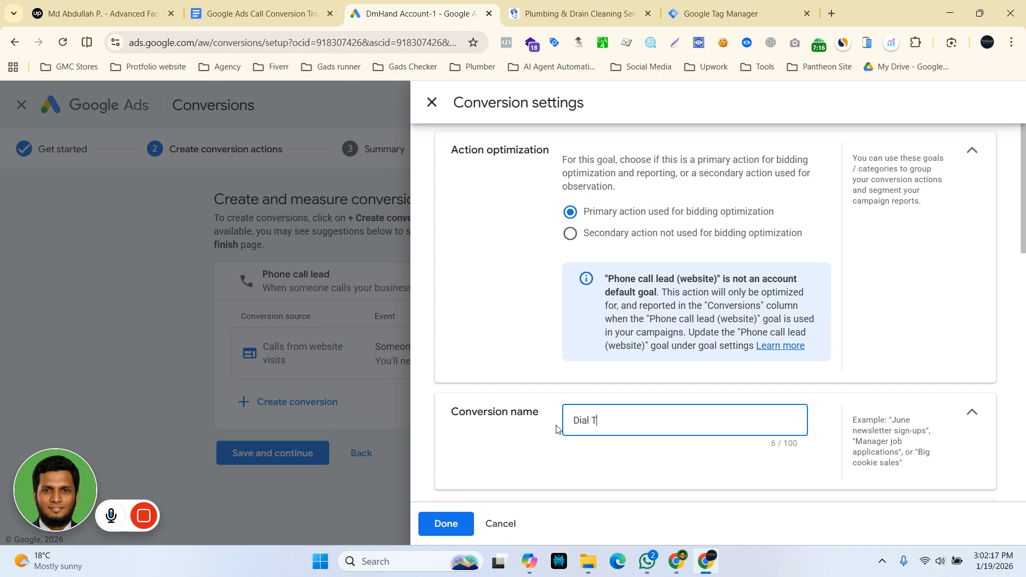
pyautogui.write('To CAll - GTM')
# Set the value used for each conversion to 10 US dollars.
pyautogui.scroll(-3, 640, 443)
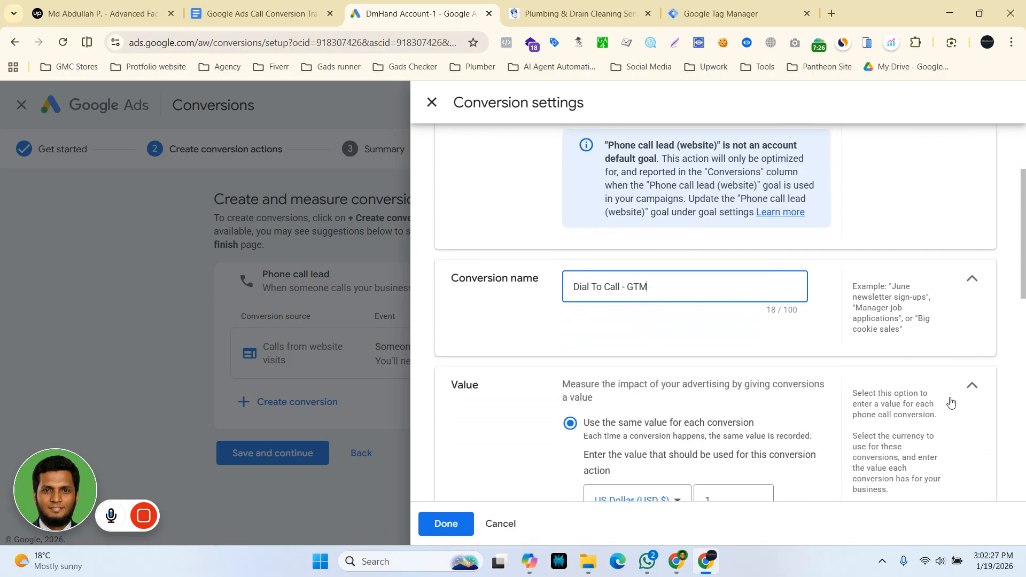
pyautogui.scroll(-4, 946, 401)
pyautogui.click(709, 298)
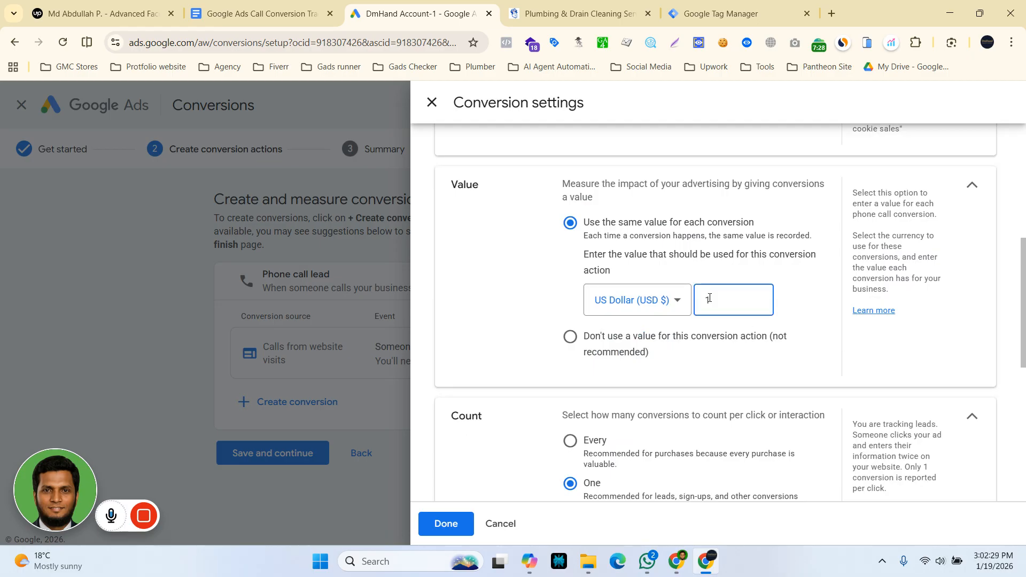
pyautogui.write('0')
# Set the minimum call length that counts as a conversion to 40 seconds and apply the conversion settings.
pyautogui.scroll(-3, 695, 390)
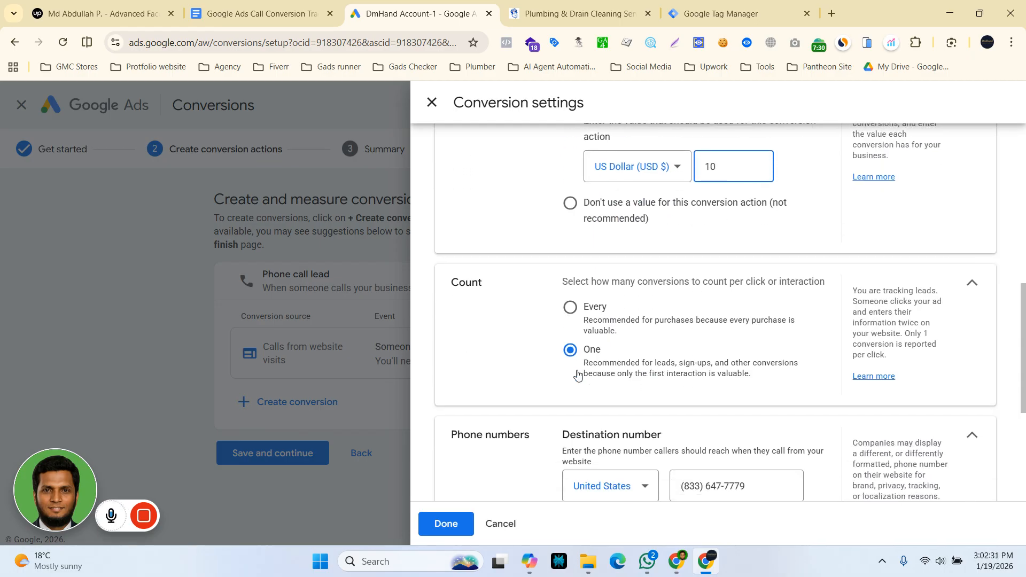
pyautogui.scroll(-3, 695, 369)
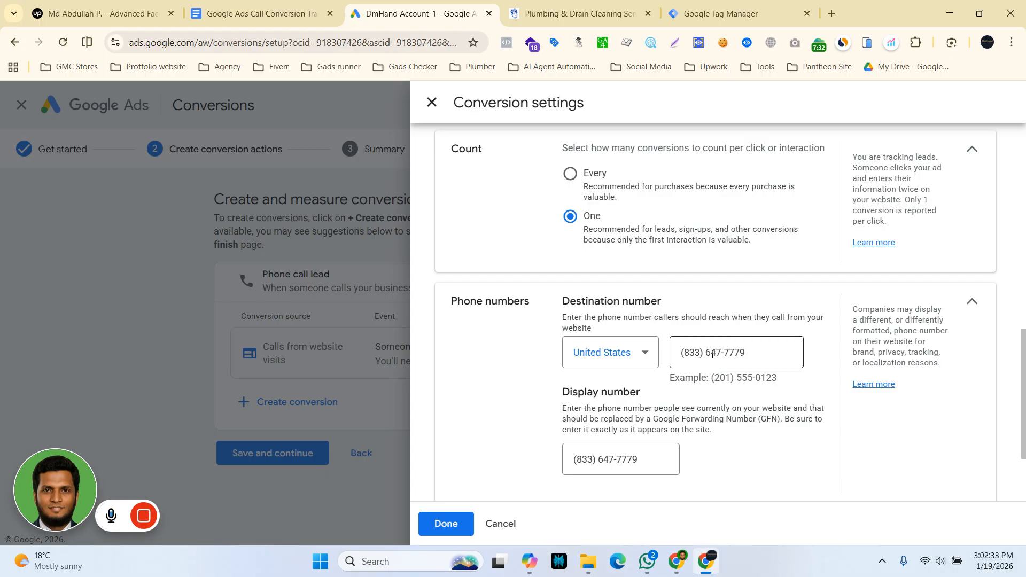
pyautogui.scroll(-1, 620, 420)
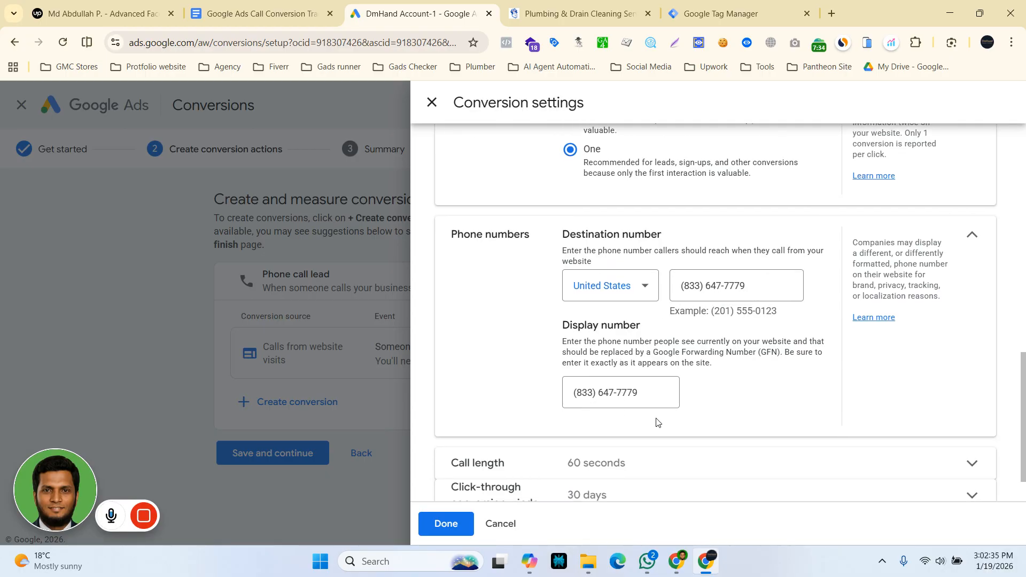
pyautogui.click(707, 405)
pyautogui.scroll(-2, 703, 419)
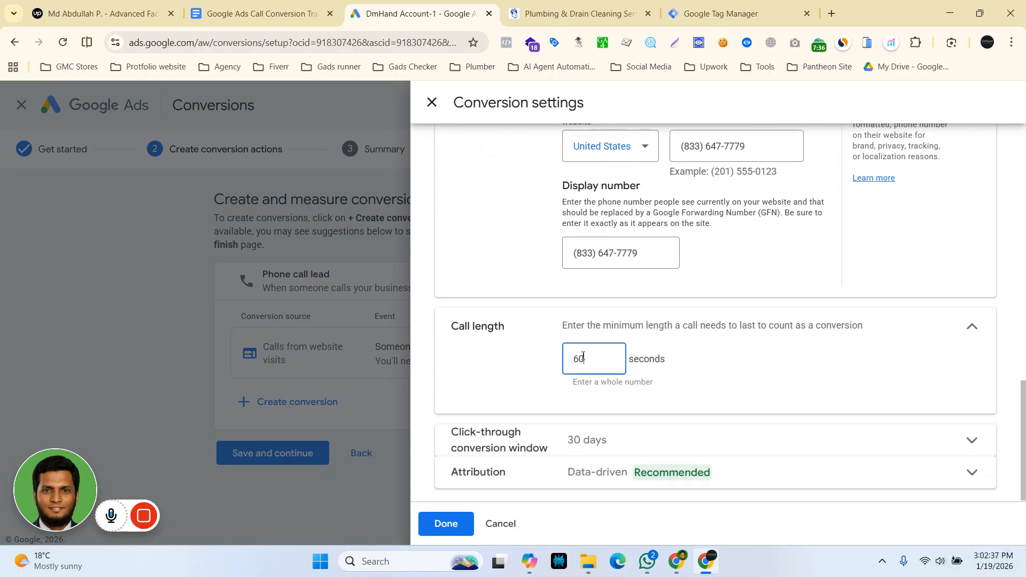
pyautogui.moveTo(583, 358); pyautogui.dragTo(574, 359)
pyautogui.write('40')
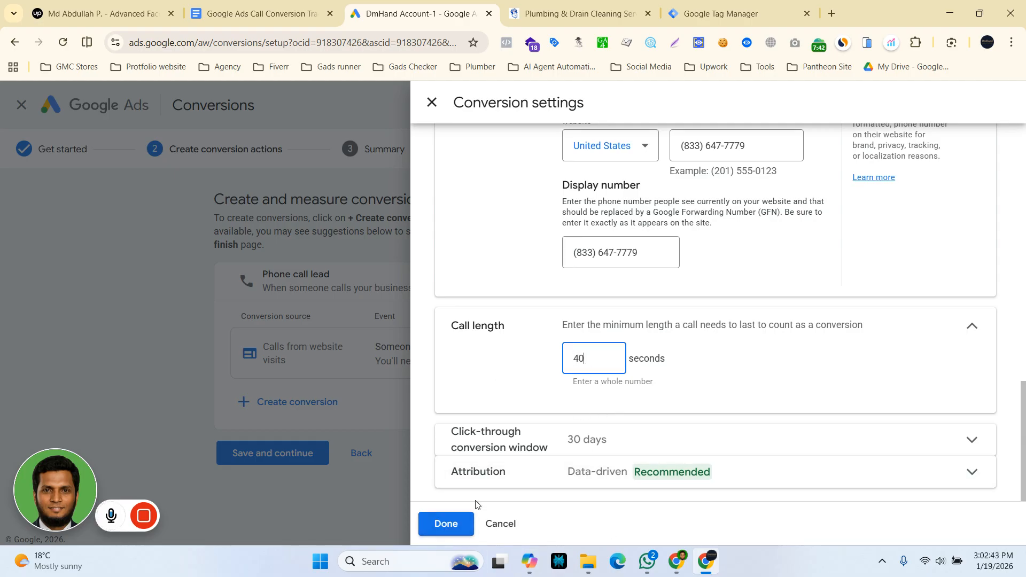
pyautogui.click(452, 529)
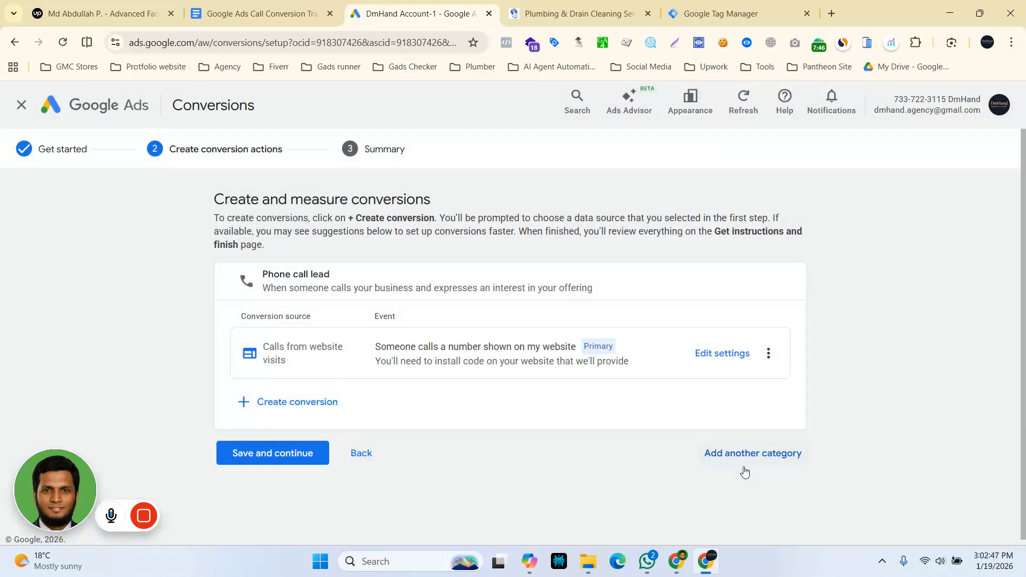
# Save the phone call lead conversion action and continue to the summary, retrying the save if necessary.
pyautogui.click(253, 460)
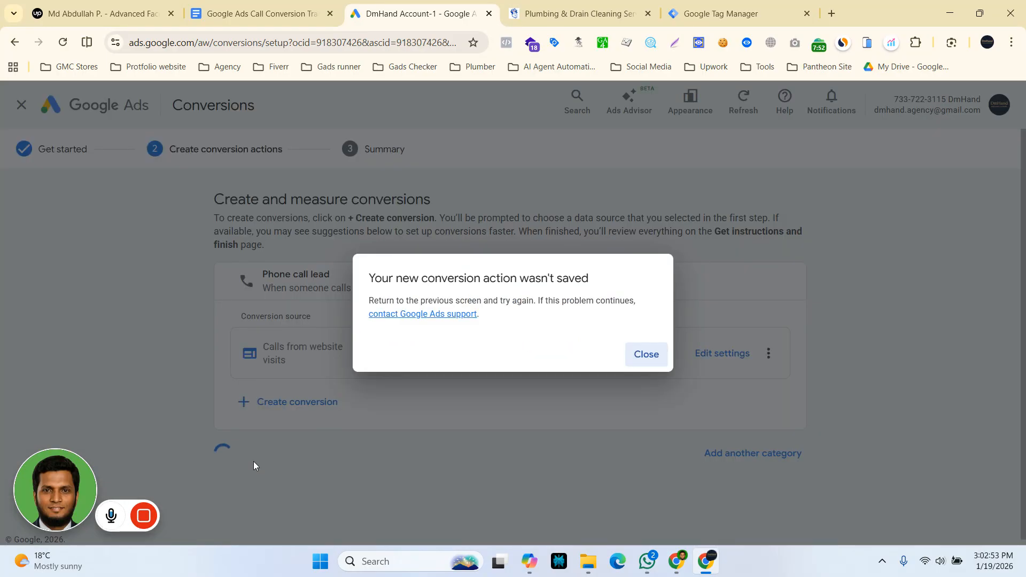
pyautogui.click(646, 354)
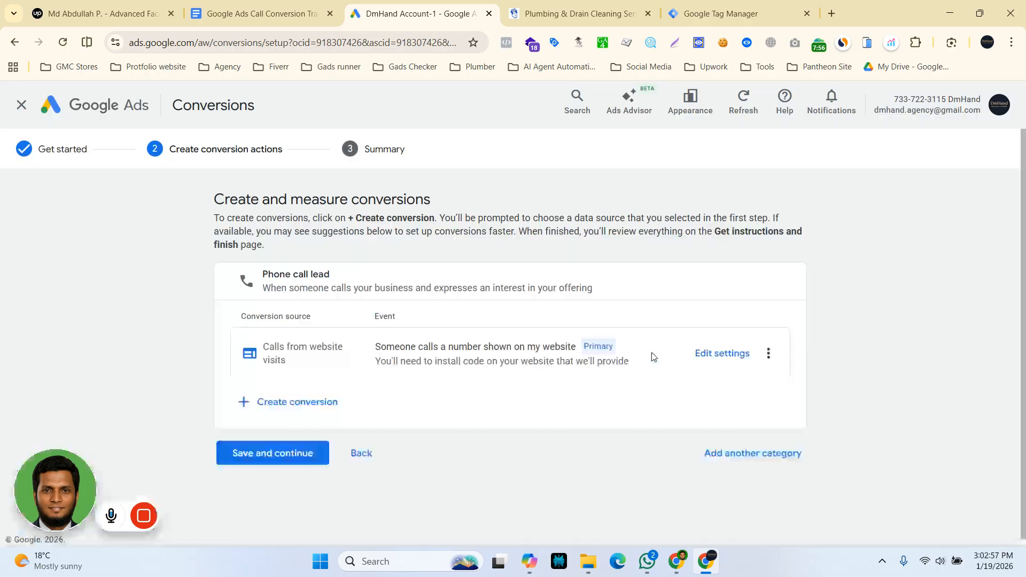
pyautogui.click(267, 455)
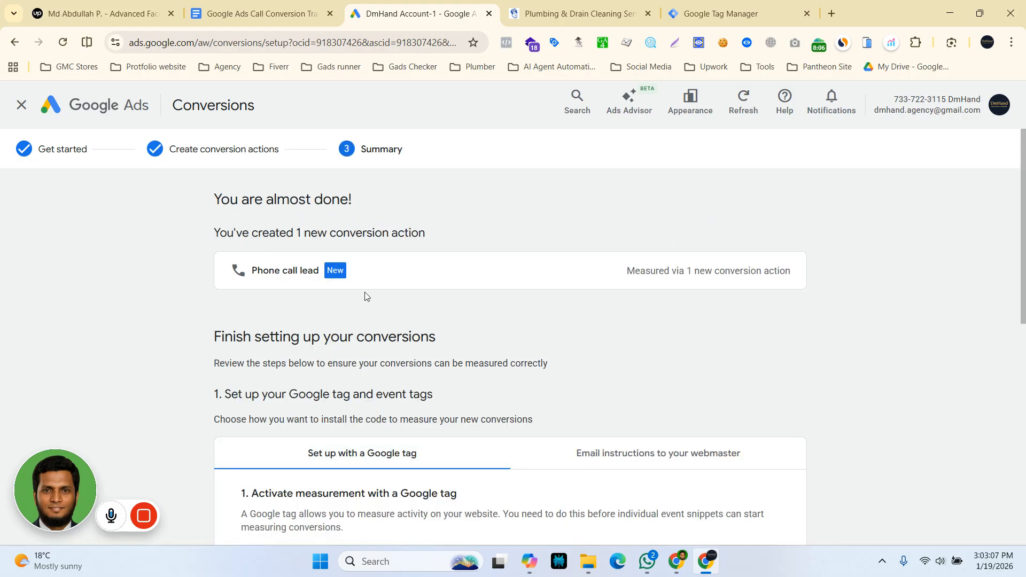
# Examine the Google tag setup for the new conversion, including the manual installation code and further setup options.
pyautogui.scroll(-1, 330, 459)
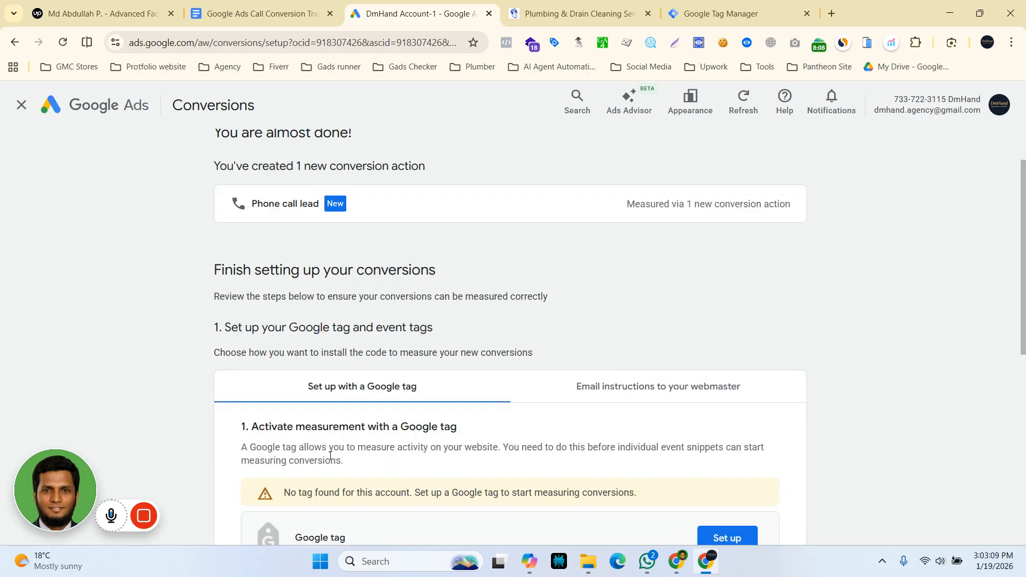
pyautogui.scroll(-1, 330, 459)
pyautogui.scroll(-1, 329, 460)
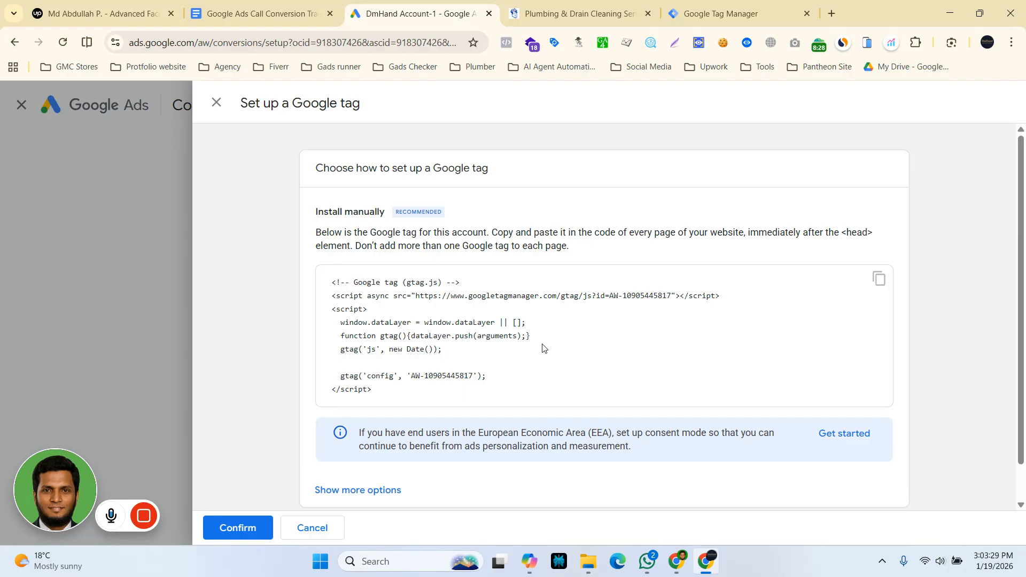
pyautogui.scroll(-1, 413, 392)
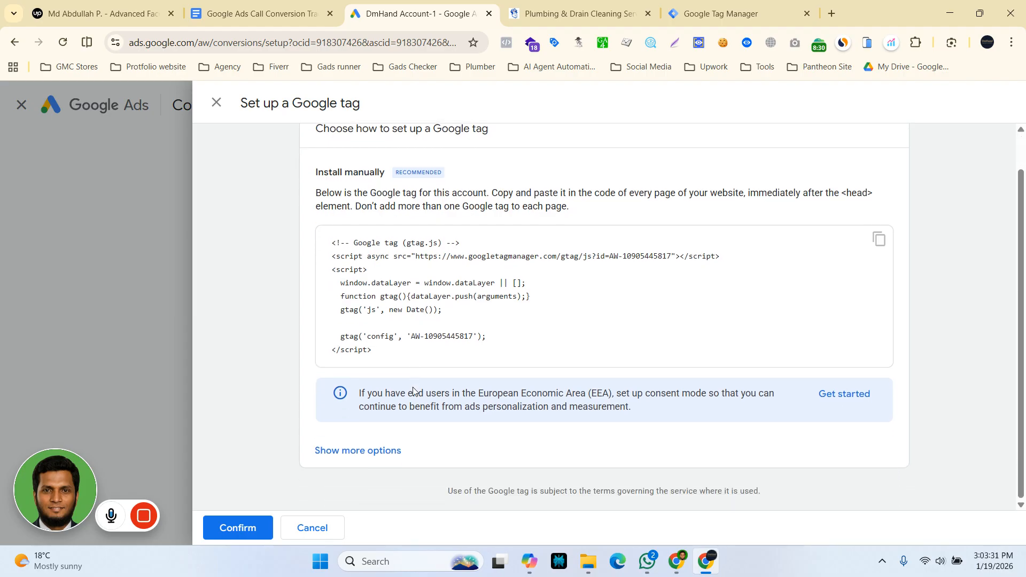
pyautogui.click(389, 451)
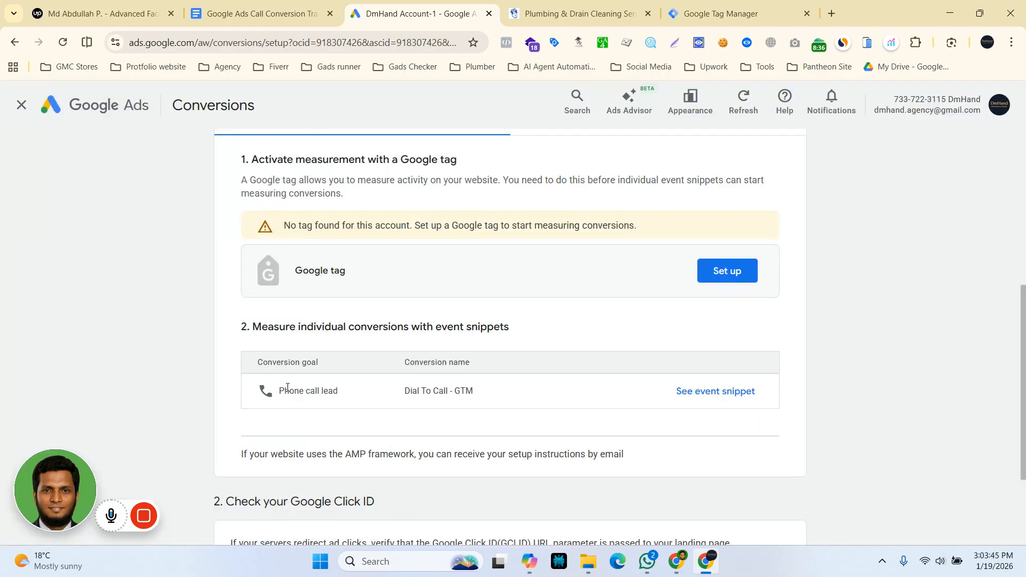
# View the event snippet for "Dial To Call - GTM", copy it, and dismiss the WhatsApp notification.
pyautogui.scroll(-1, 293, 359)
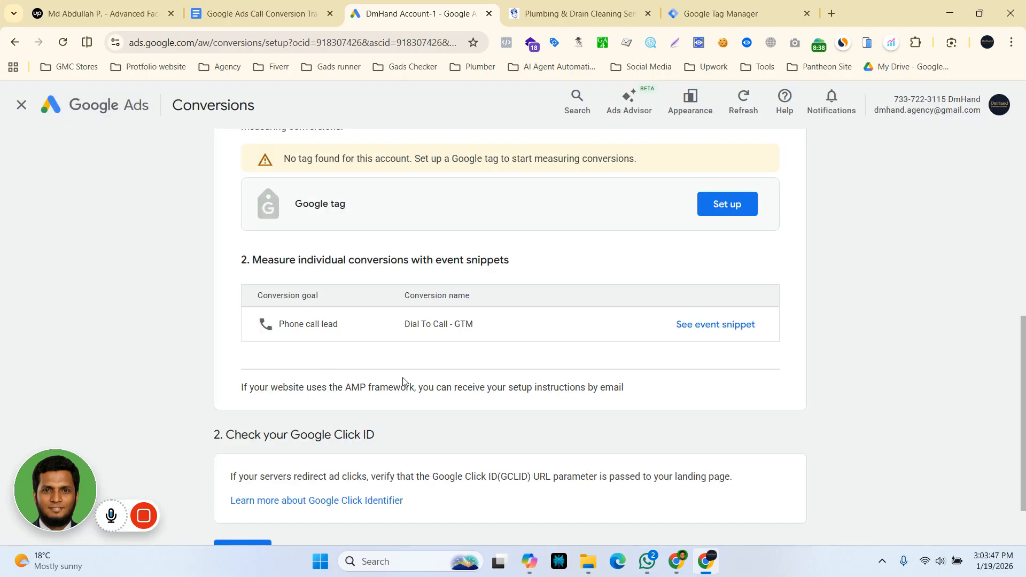
pyautogui.click(703, 326)
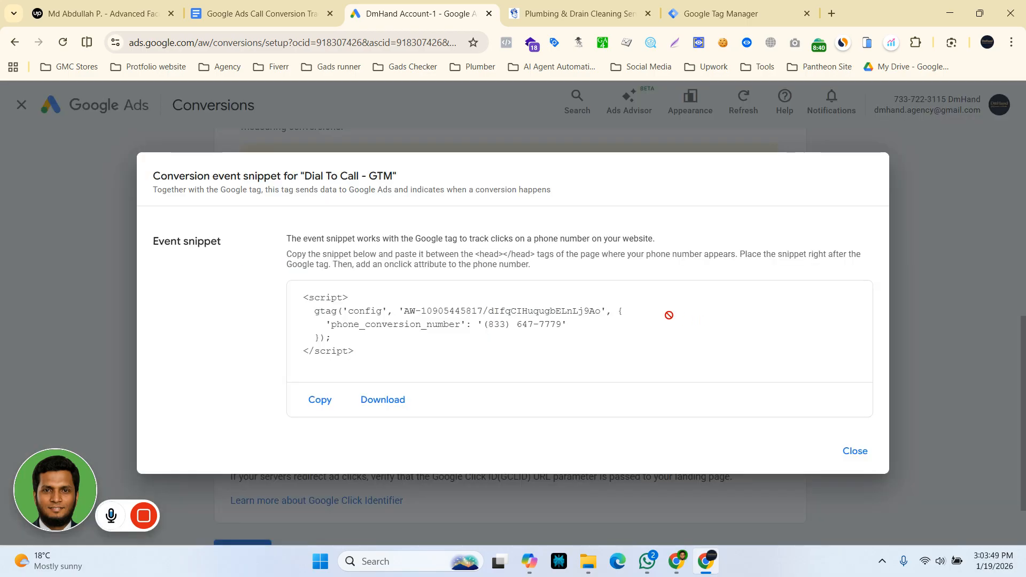
pyautogui.click(313, 401)
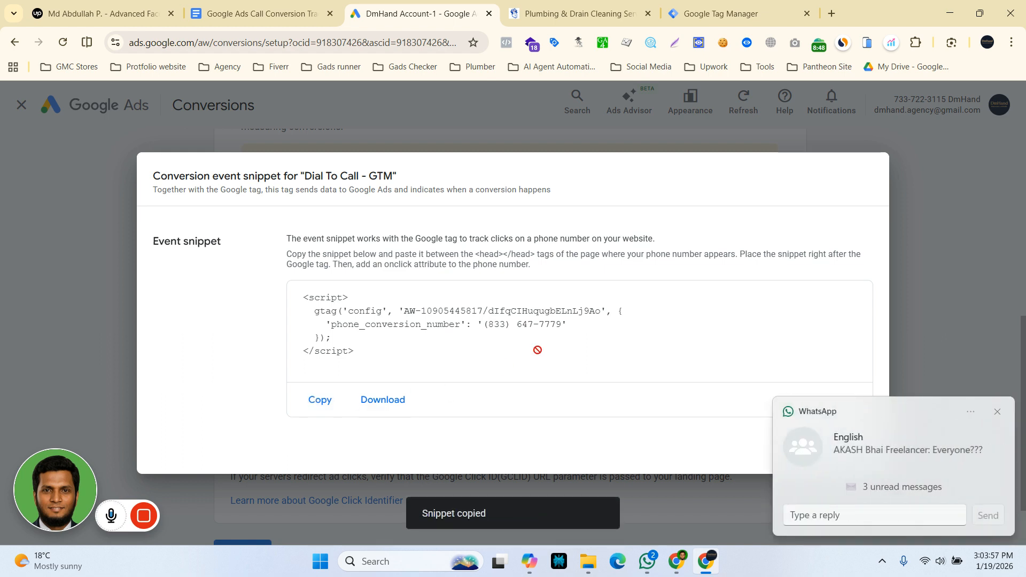
pyautogui.click(998, 412)
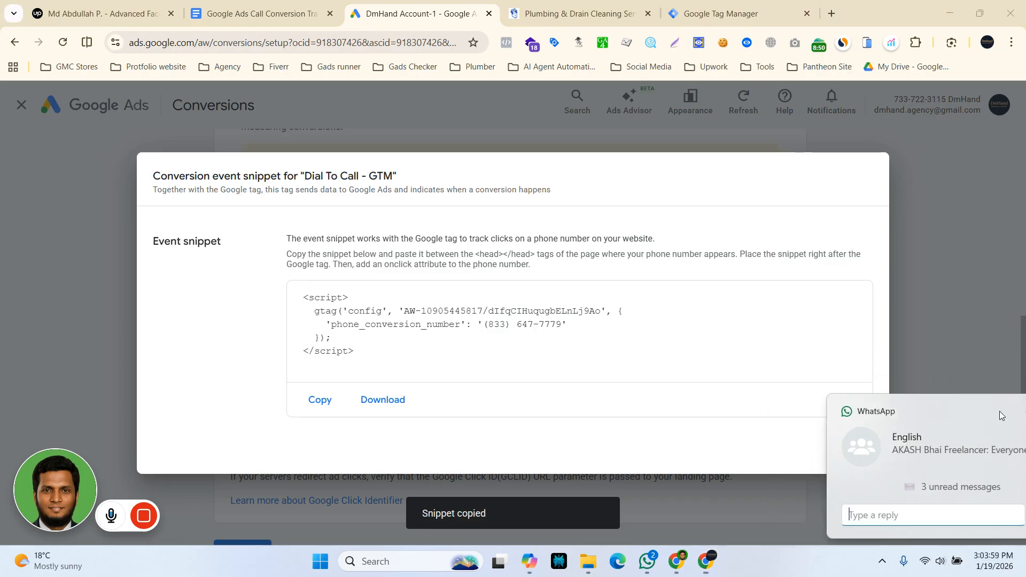
# Paste the event snippet below the deliverables in the Google Doc's "Upwork Job post" section and copy its numeric conversion ID.
pyautogui.click(275, 16)
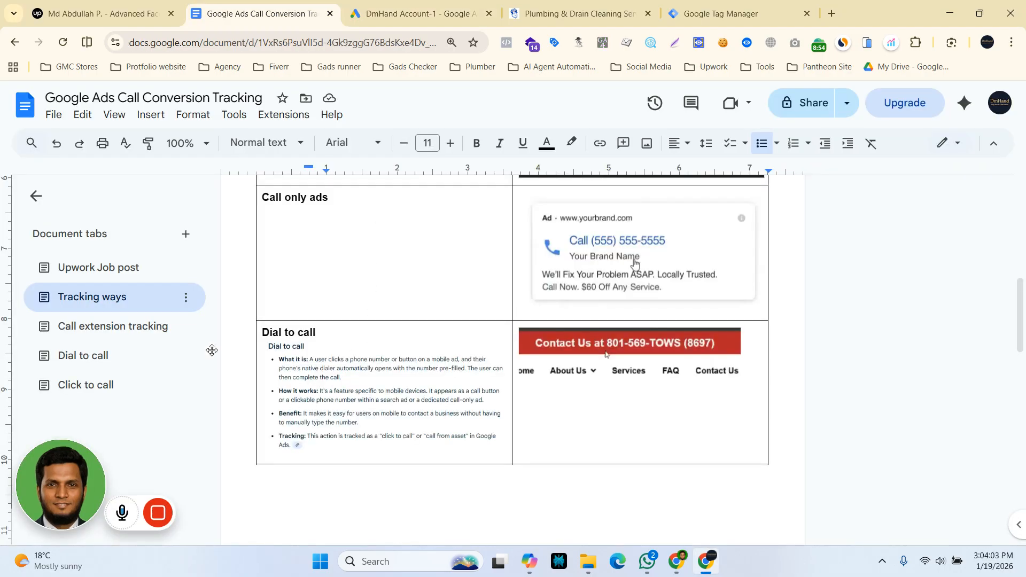
pyautogui.click(130, 267)
pyautogui.click(319, 349)
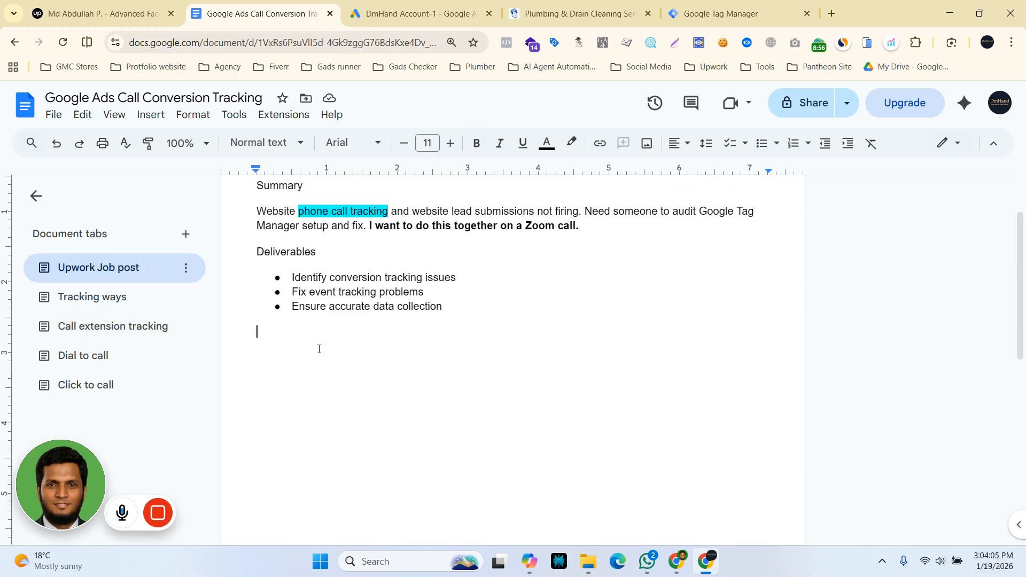
pyautogui.hotkey('ctrl', 'v')
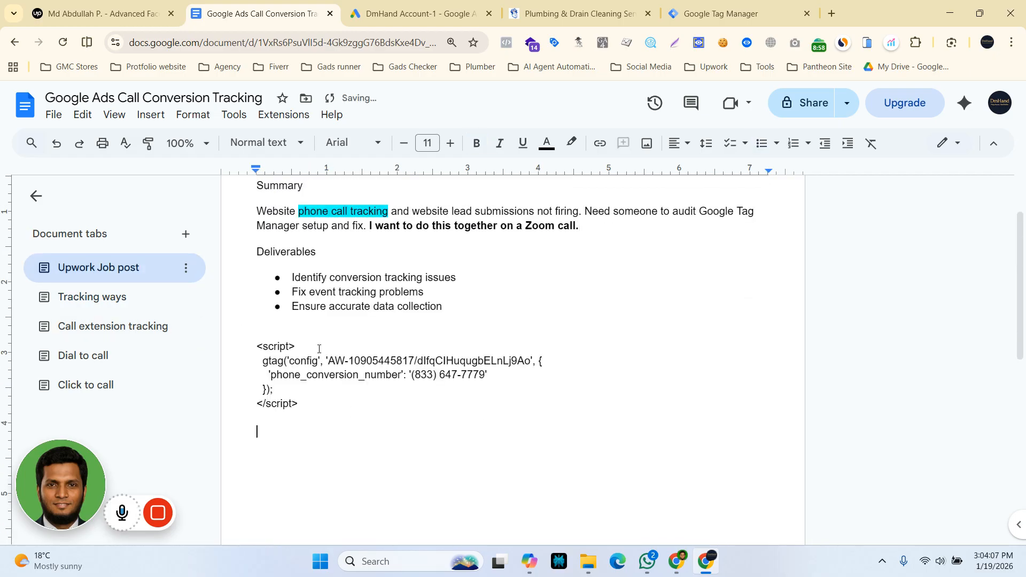
pyautogui.doubleClick(376, 359)
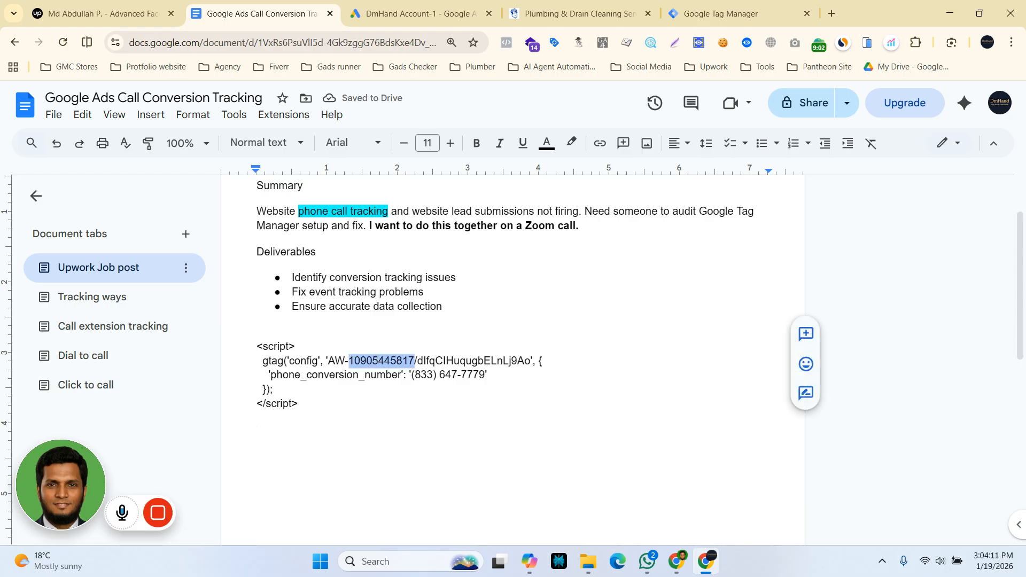
# Switch to Google Tag Manager and check the configuration and trigger of the existing "Google Ads || Conversion Linker" tag.
pyautogui.click(691, 6)
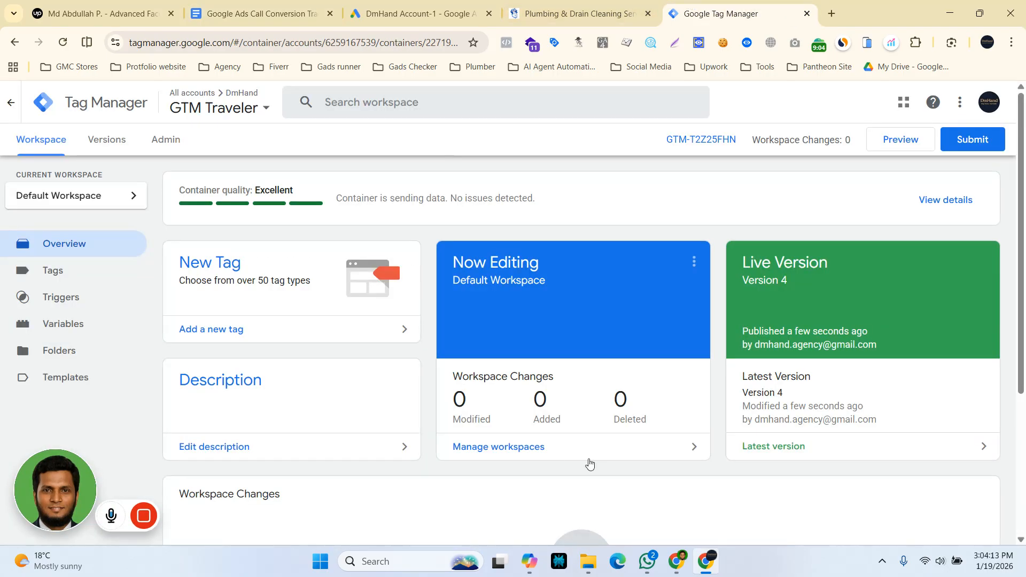
pyautogui.click(49, 276)
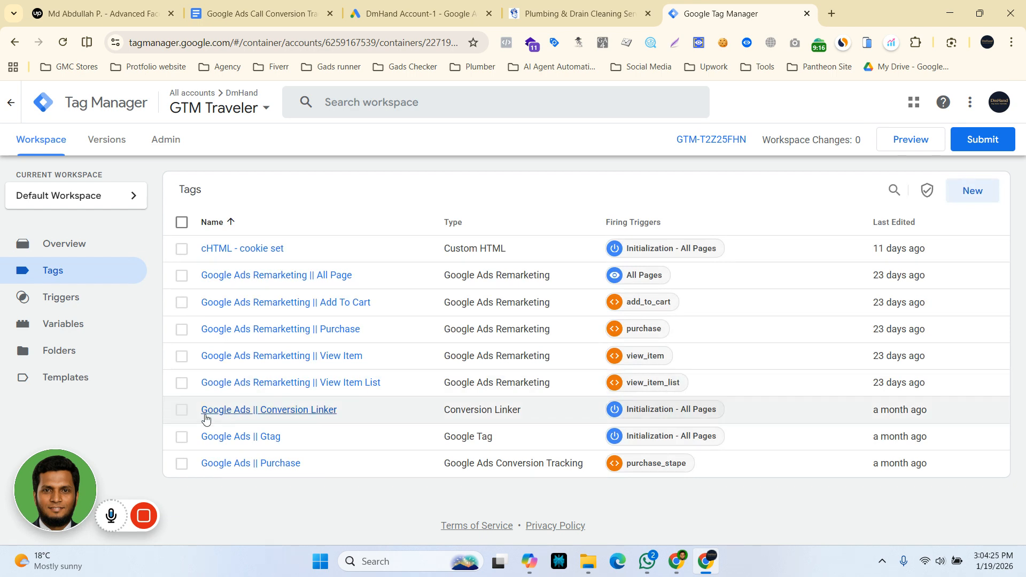
pyautogui.click(269, 415)
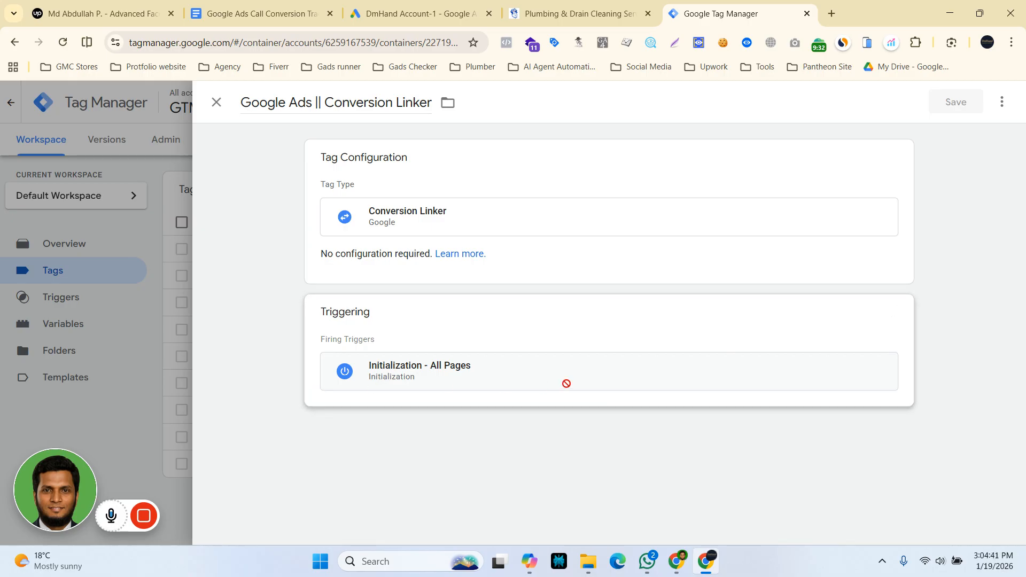
pyautogui.click(216, 102)
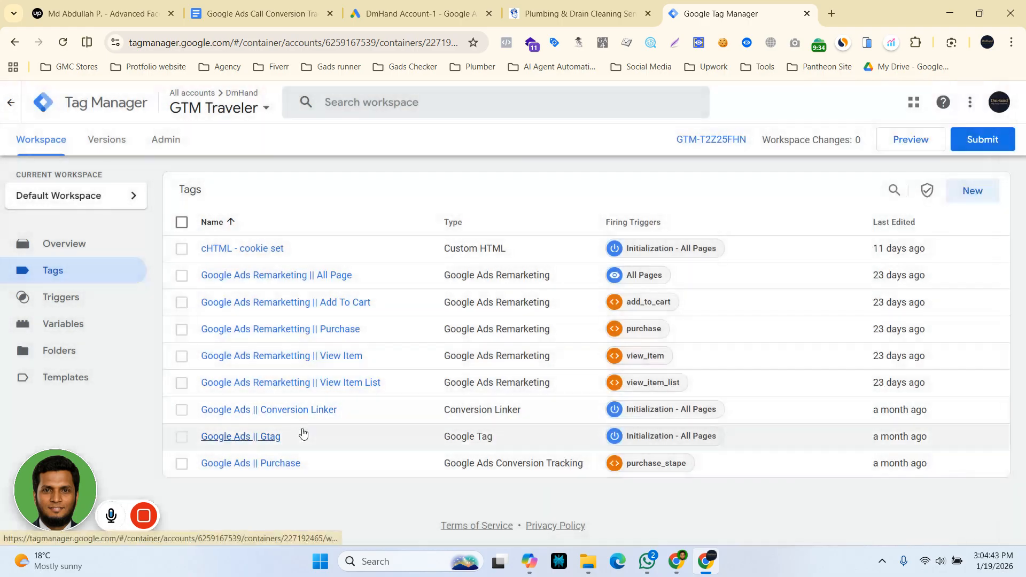
# Create a Google Ads Calls from Website Conversion tag and fill in the copied conversion ID.
pyautogui.click(986, 196)
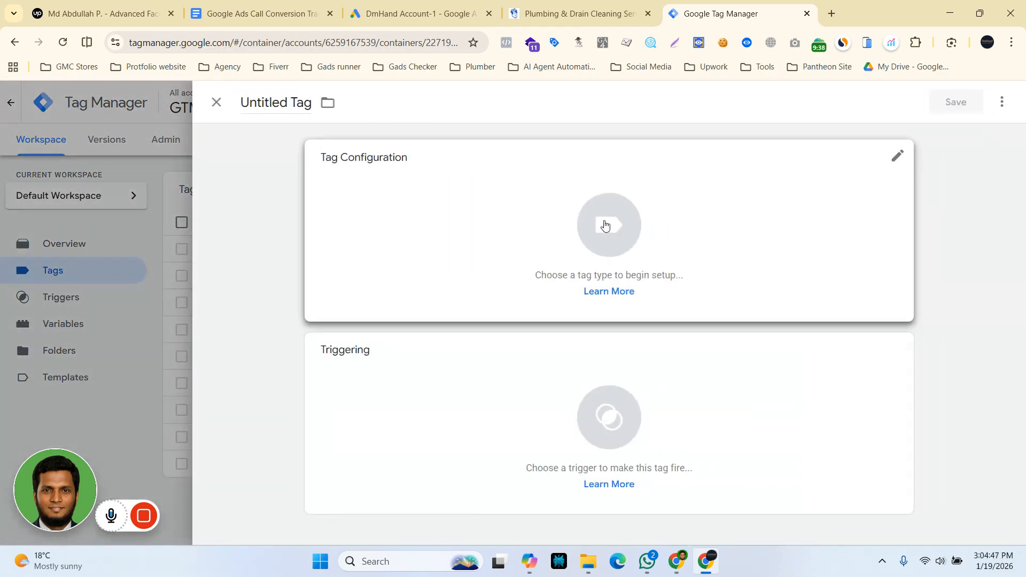
pyautogui.click(605, 224)
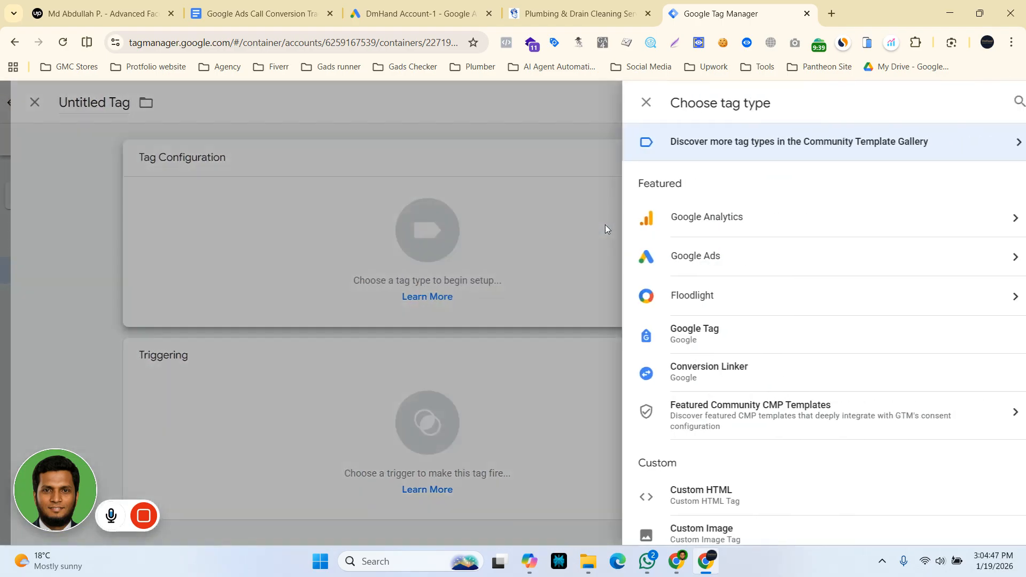
pyautogui.click(775, 263)
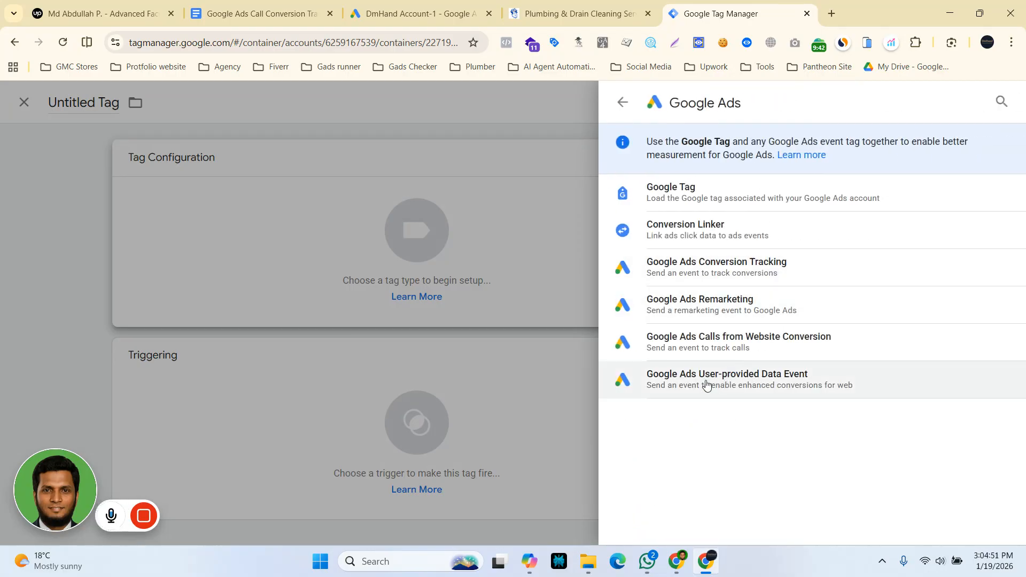
pyautogui.click(784, 350)
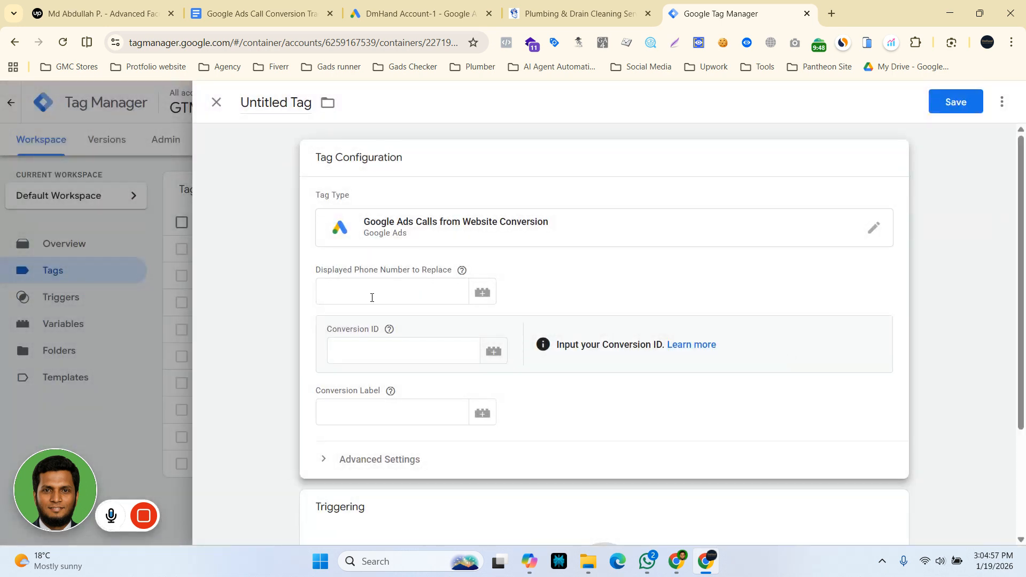
pyautogui.click(360, 350)
pyautogui.hotkey('ctrl', 'v')
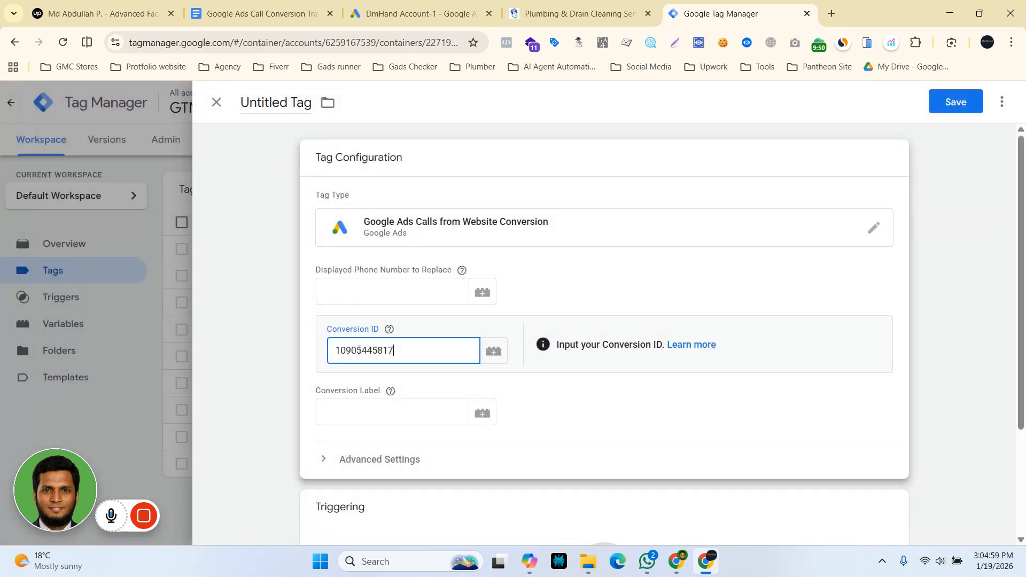
# Copy the header phone number from the Mr. Rooter website into the tag's Displayed Phone Number to Replace.
pyautogui.click(550, 2)
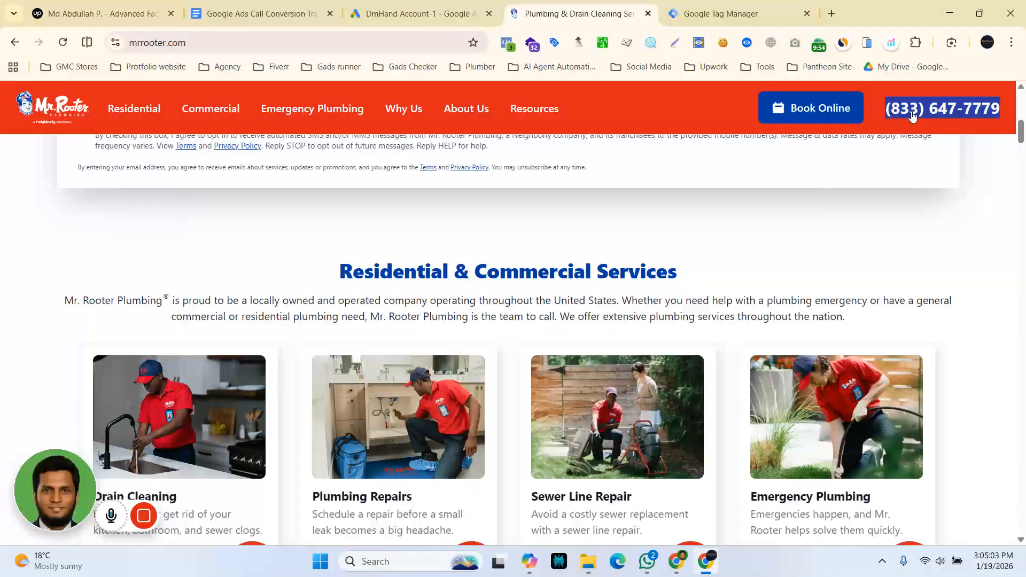
pyautogui.rightClick(912, 113)
pyautogui.click(748, 283)
pyautogui.click(694, 13)
pyautogui.click(359, 294)
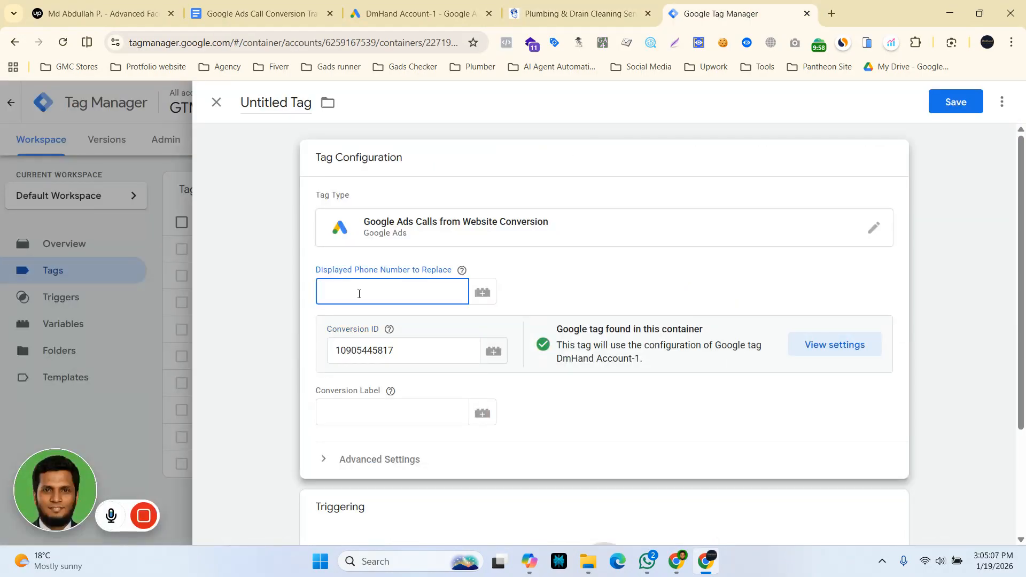
pyautogui.hotkey('ctrl', 'v')
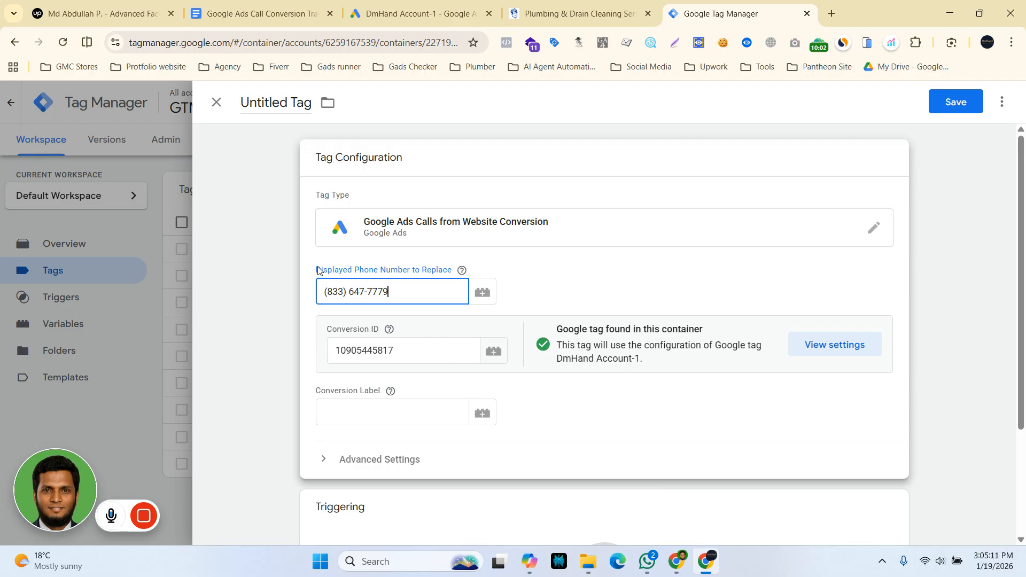
pyautogui.moveTo(318, 270); pyautogui.dragTo(452, 279)
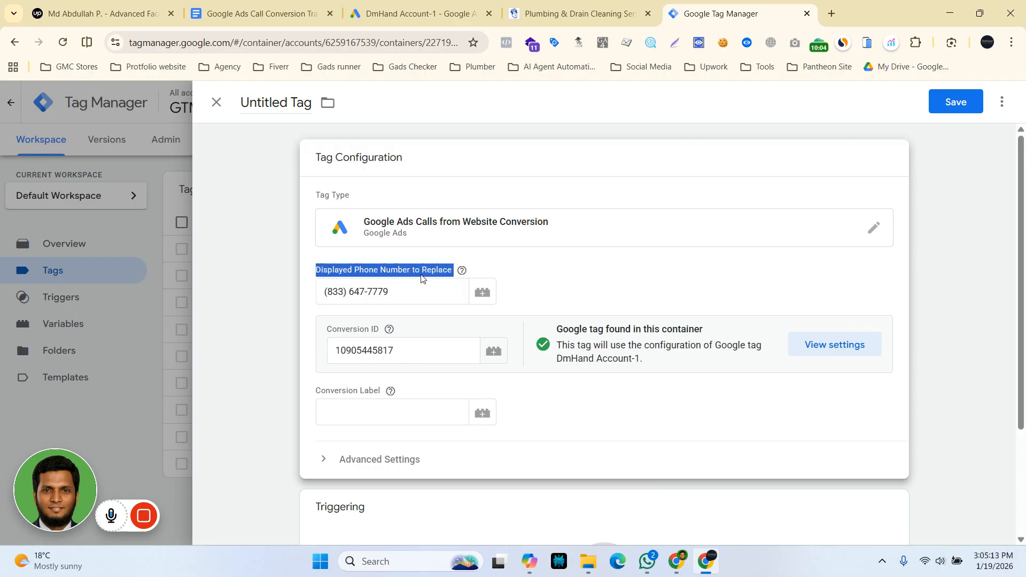
pyautogui.click(392, 292)
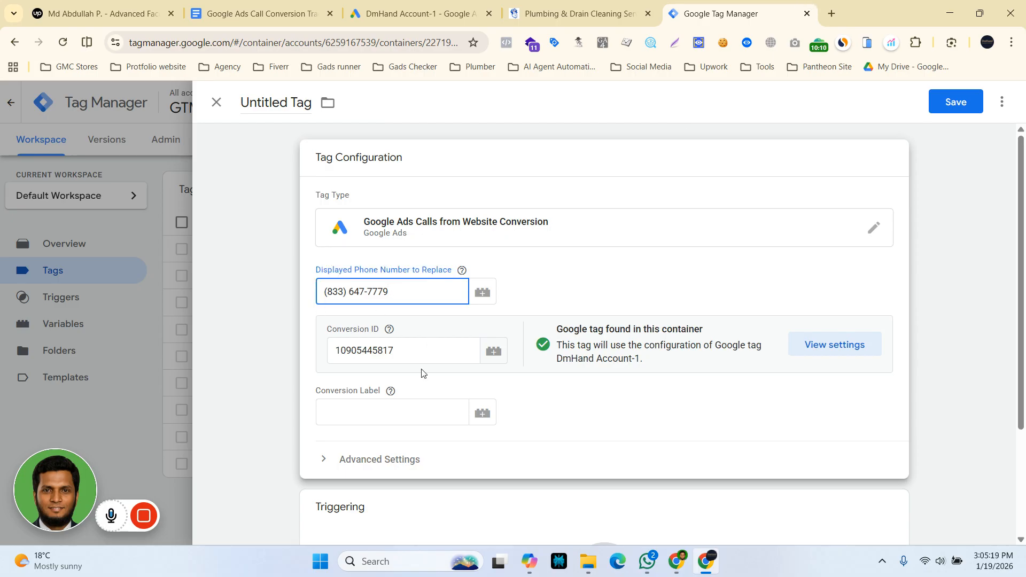
# Copy the conversion label from the event snippet in the Google Doc into the tag's Conversion Label in Google Tag Manager.
pyautogui.click(364, 411)
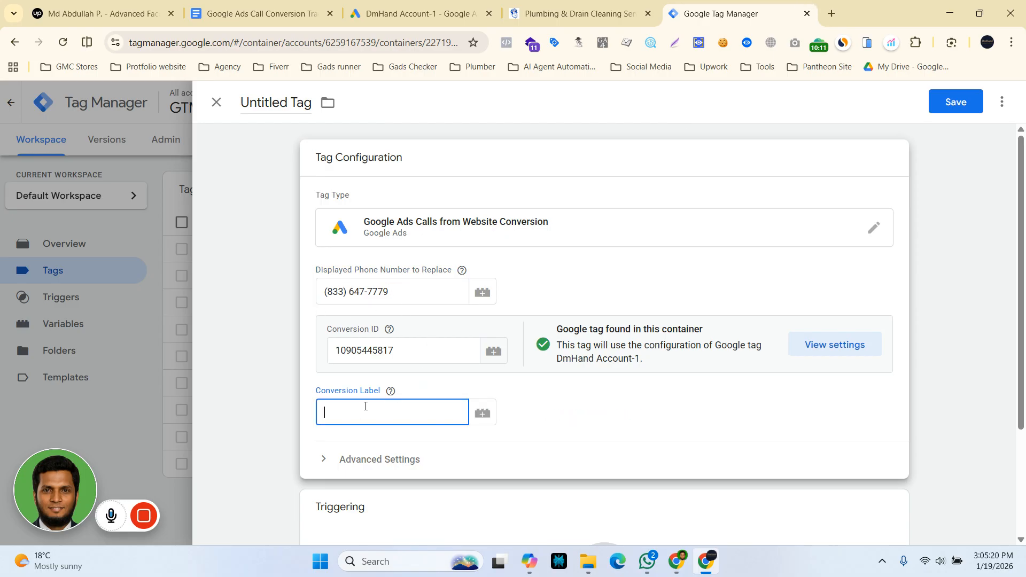
pyautogui.click(288, 16)
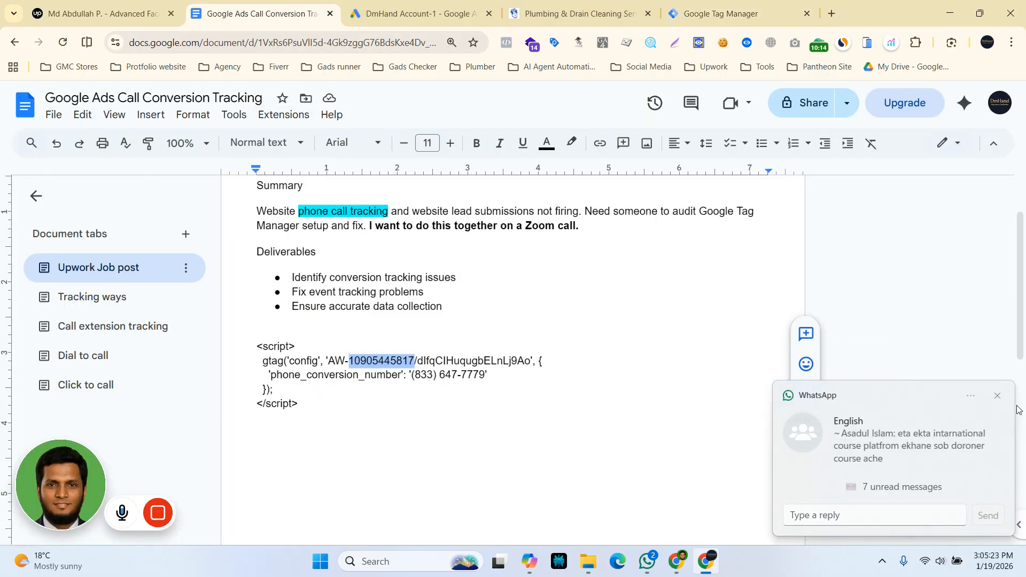
pyautogui.doubleClick(468, 359)
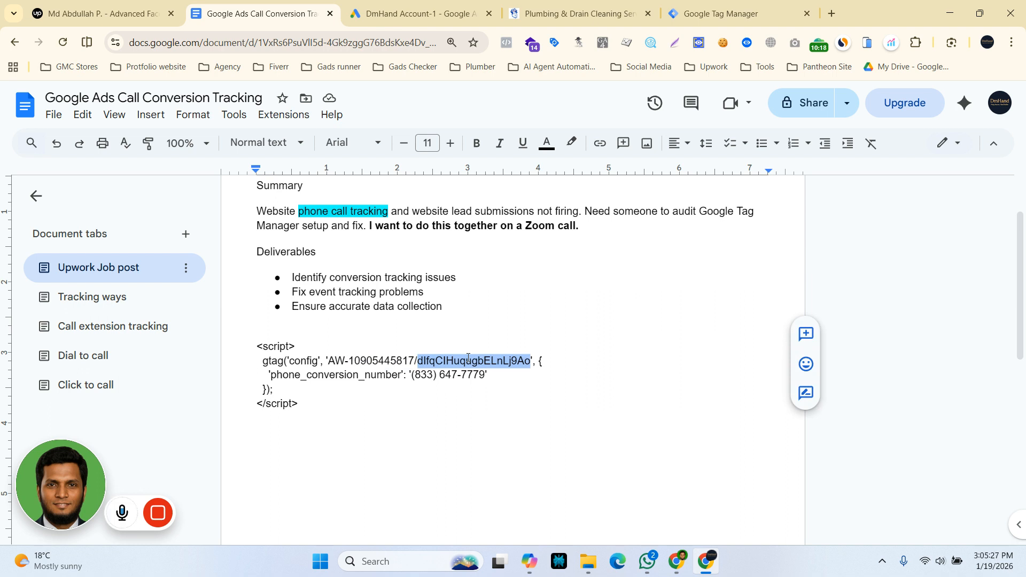
pyautogui.click(693, 7)
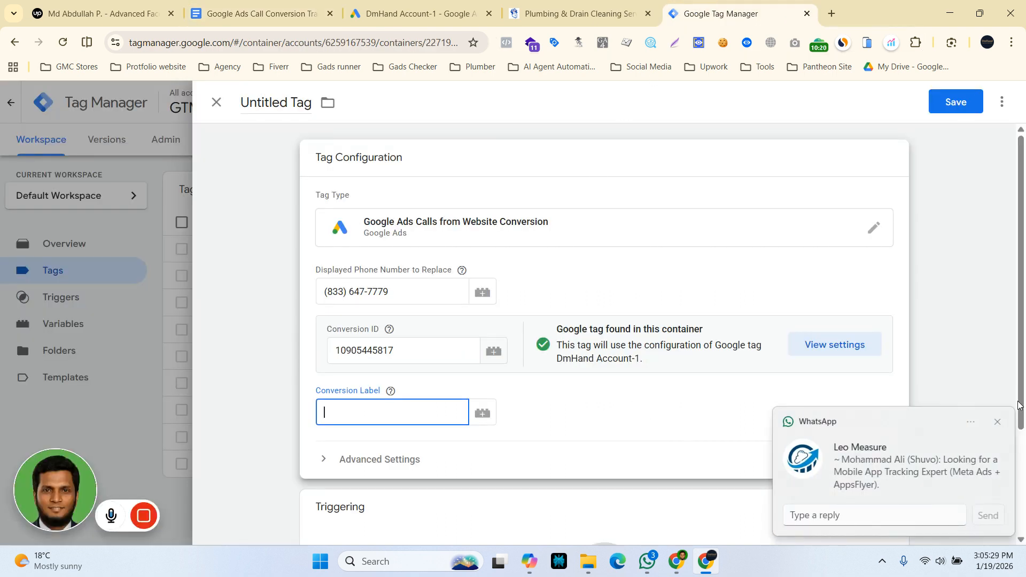
pyautogui.click(998, 423)
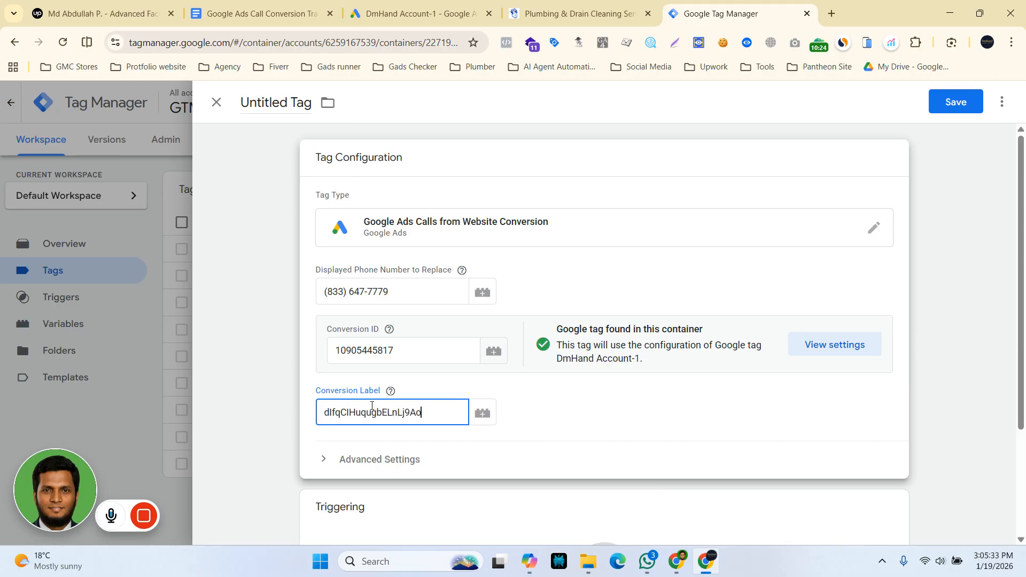
# Set the Google Ads Calls from Website Conversion tag to fire on the All Pages trigger.
pyautogui.scroll(-3, 371, 407)
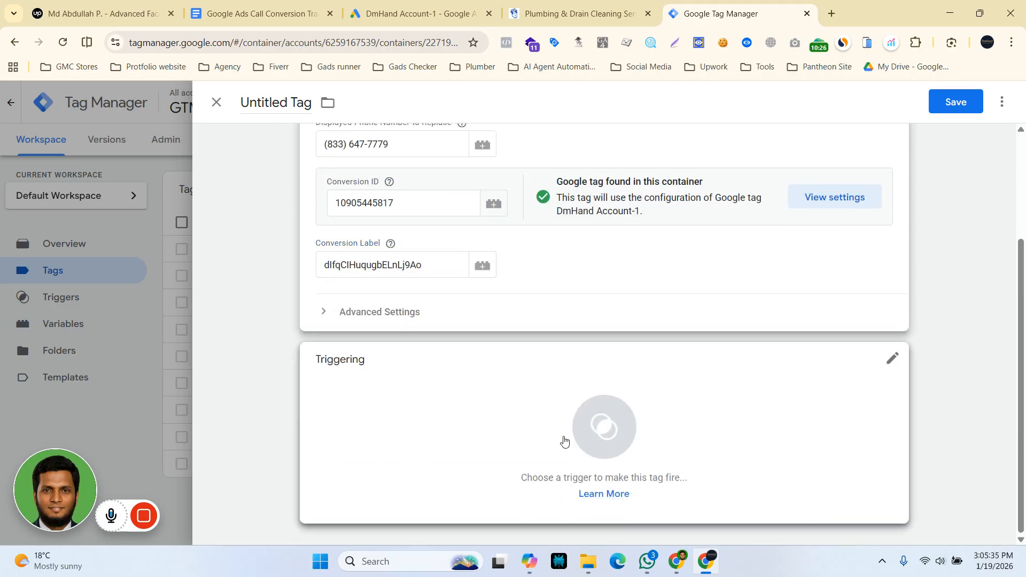
pyautogui.click(564, 440)
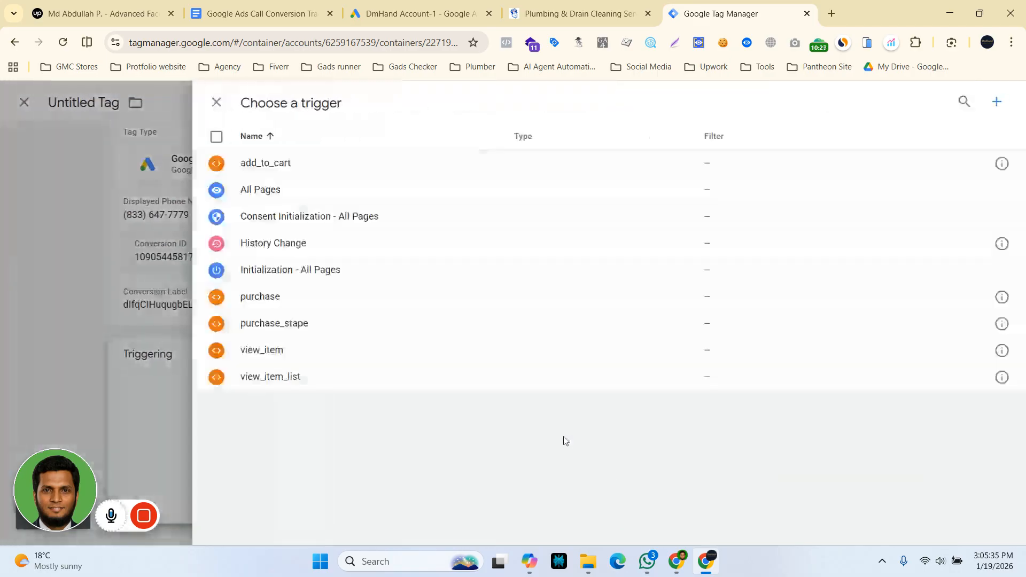
pyautogui.click(251, 195)
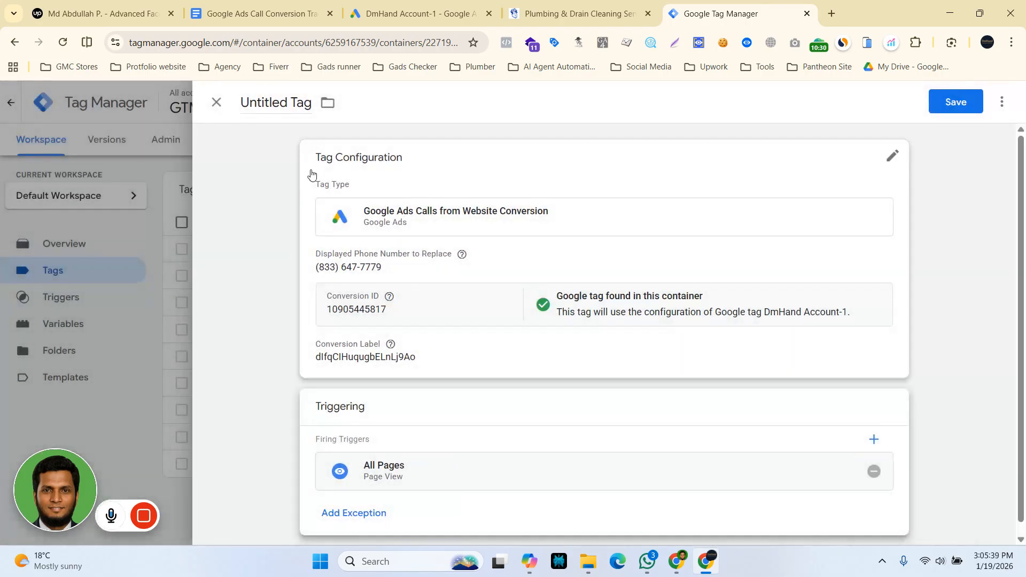
# Name the tag "Google Ads || Dial To Call Conversion", save it, and launch the container's preview mode.
pyautogui.click(266, 106)
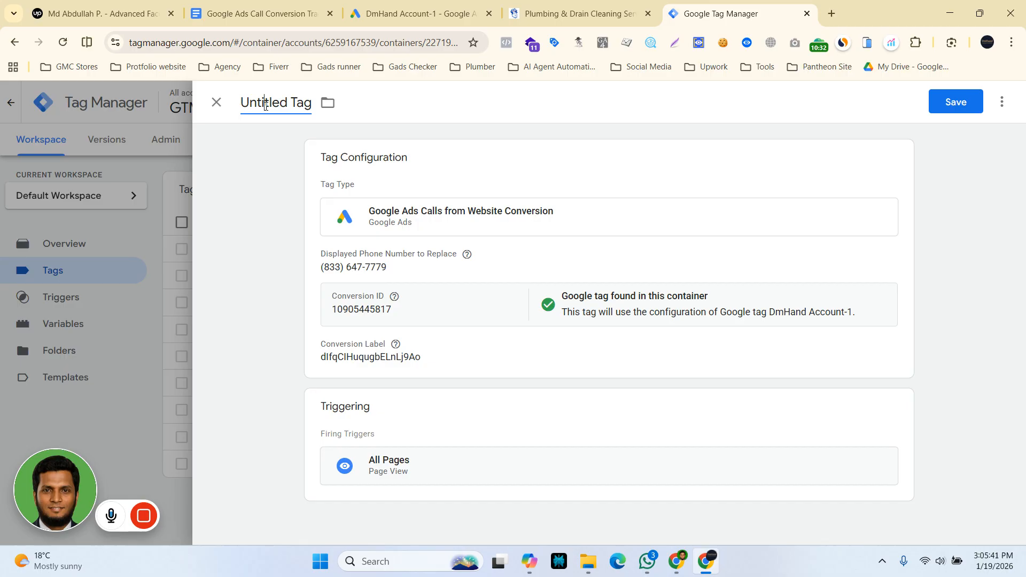
pyautogui.tripleClick(266, 104)
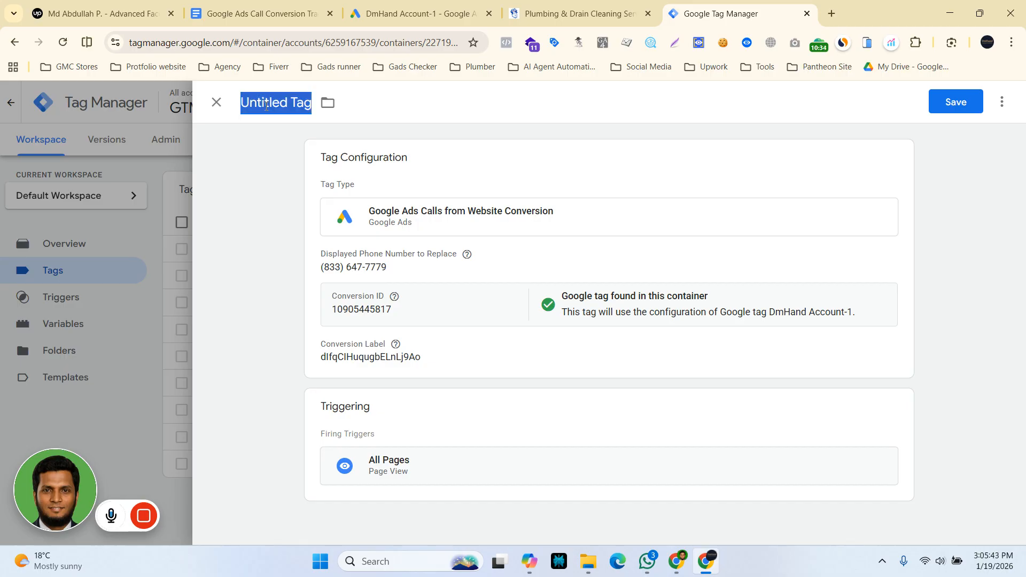
pyautogui.write('Google Ads || Dial')
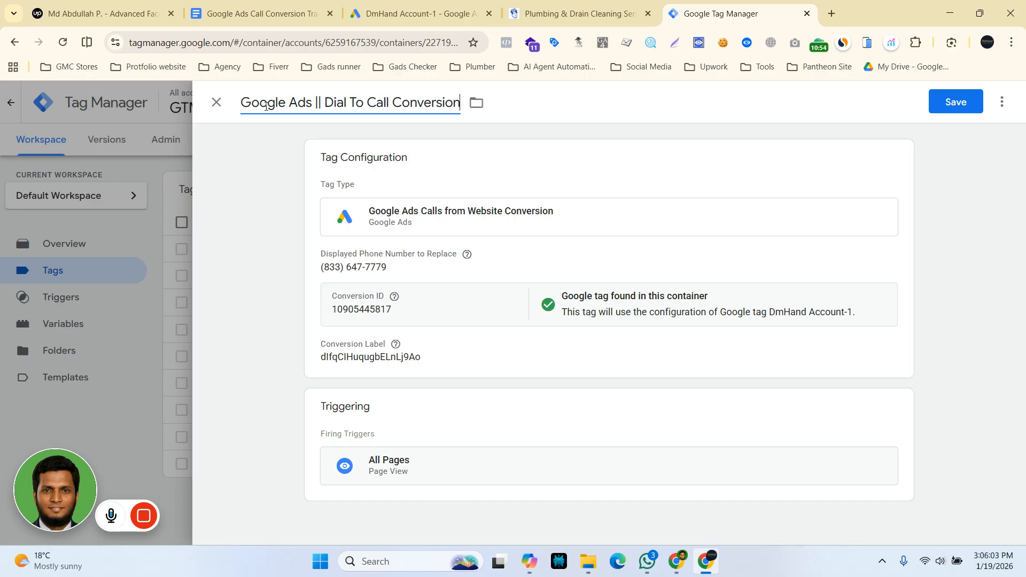
pyautogui.click(957, 104)
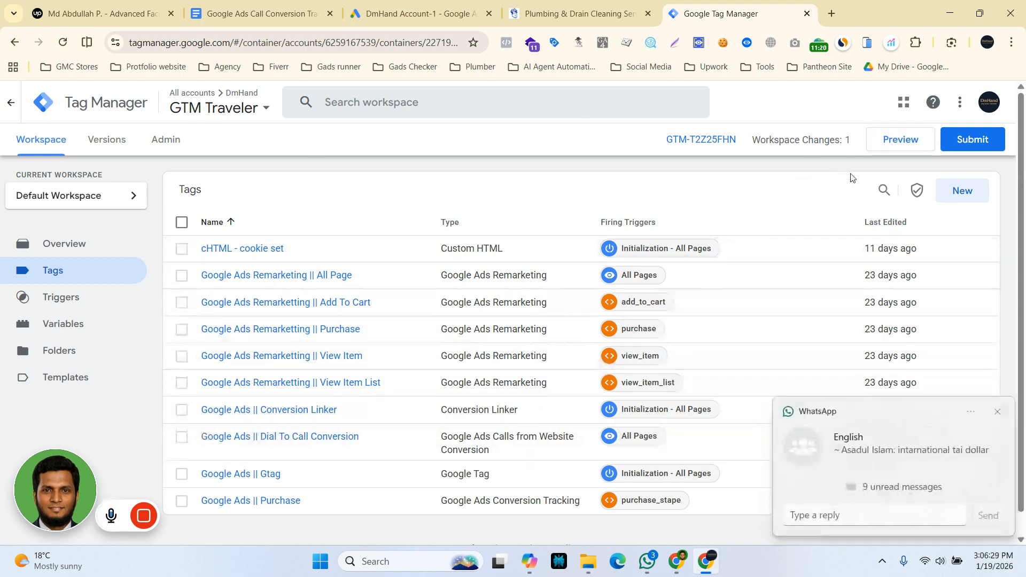
pyautogui.click(997, 412)
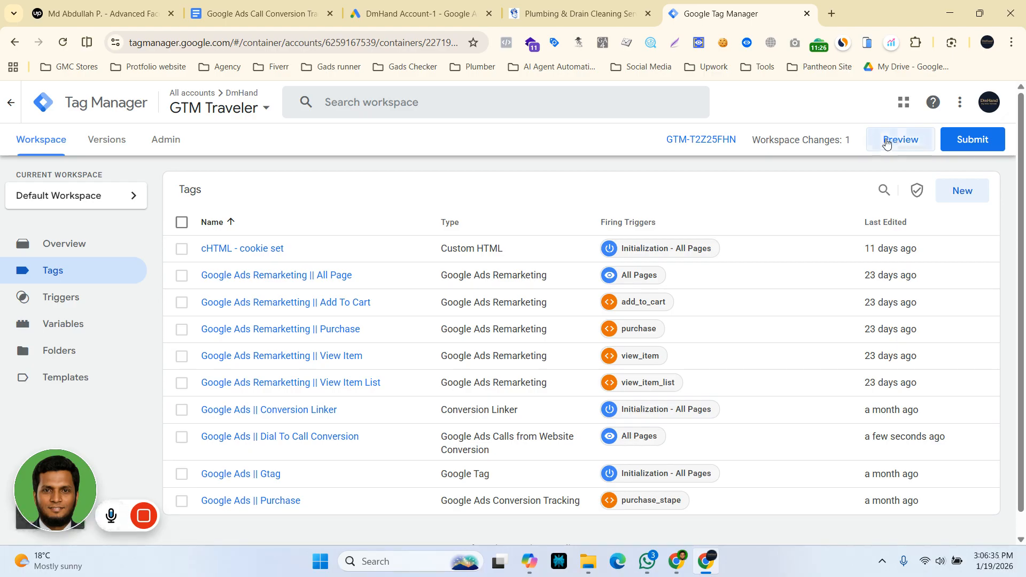
pyautogui.click(886, 144)
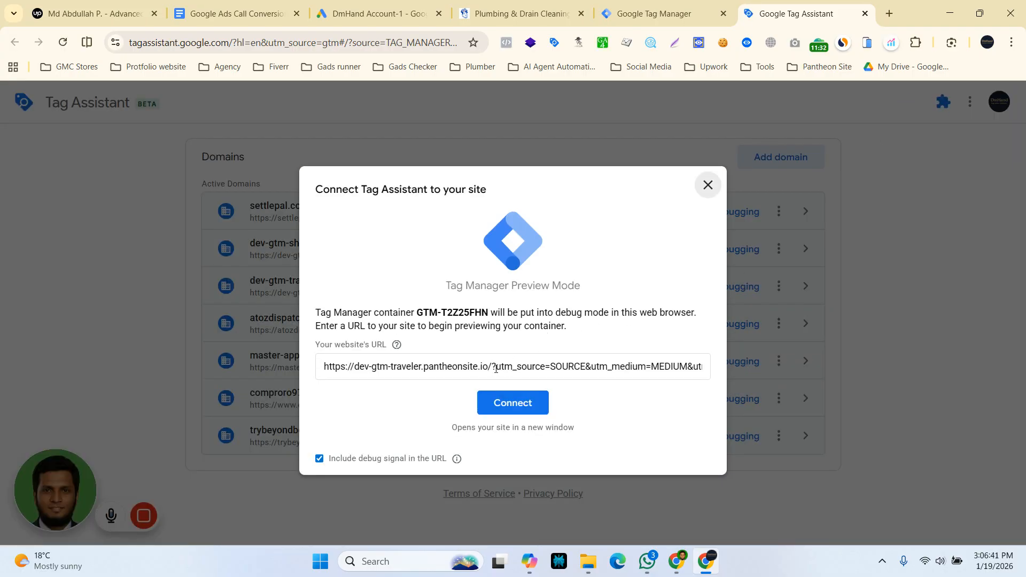
pyautogui.moveTo(495, 369); pyautogui.dragTo(710, 367)
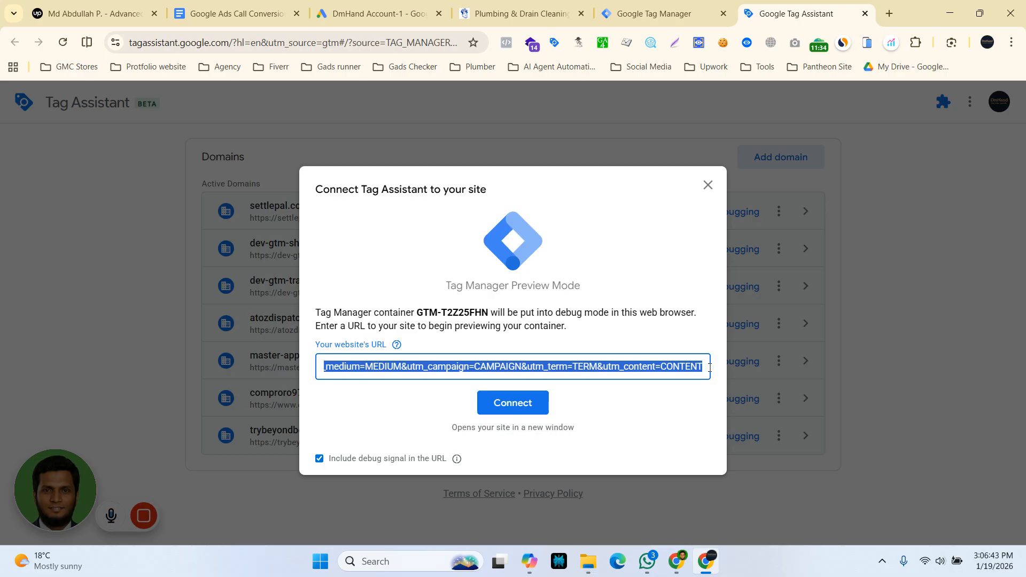
pyautogui.press('BackSpace')
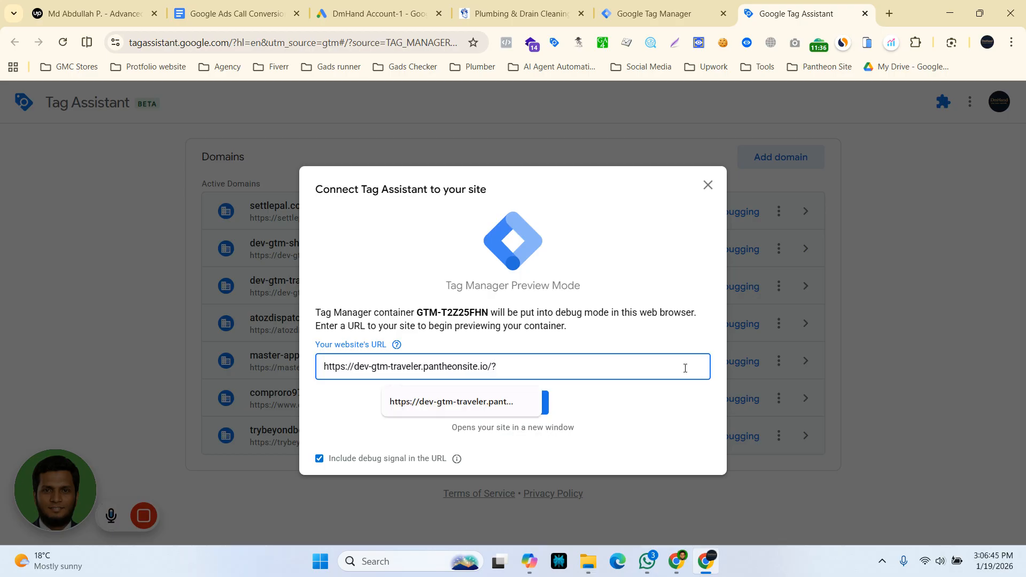
pyautogui.click(605, 420)
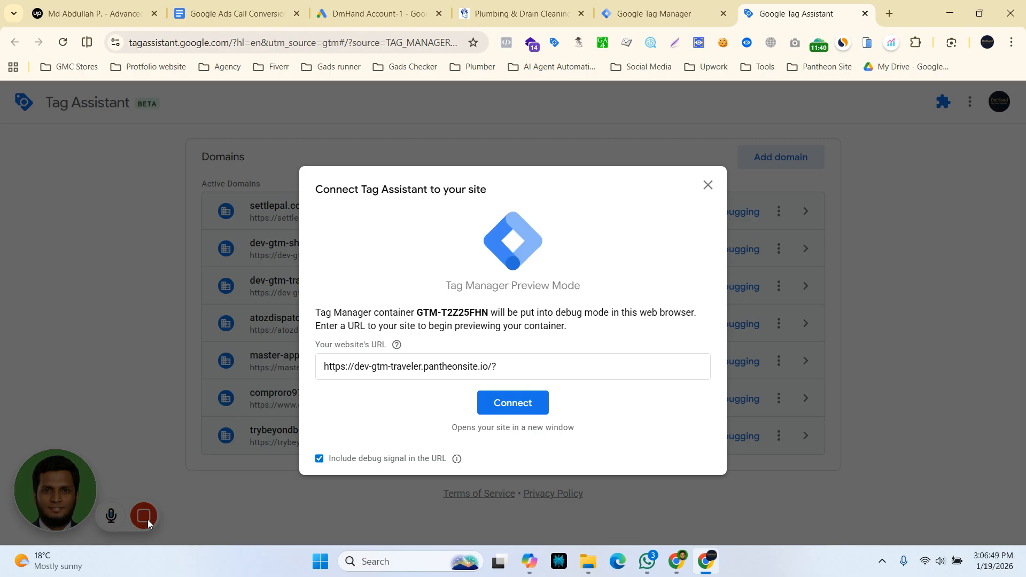
pyautogui.click(707, 187)
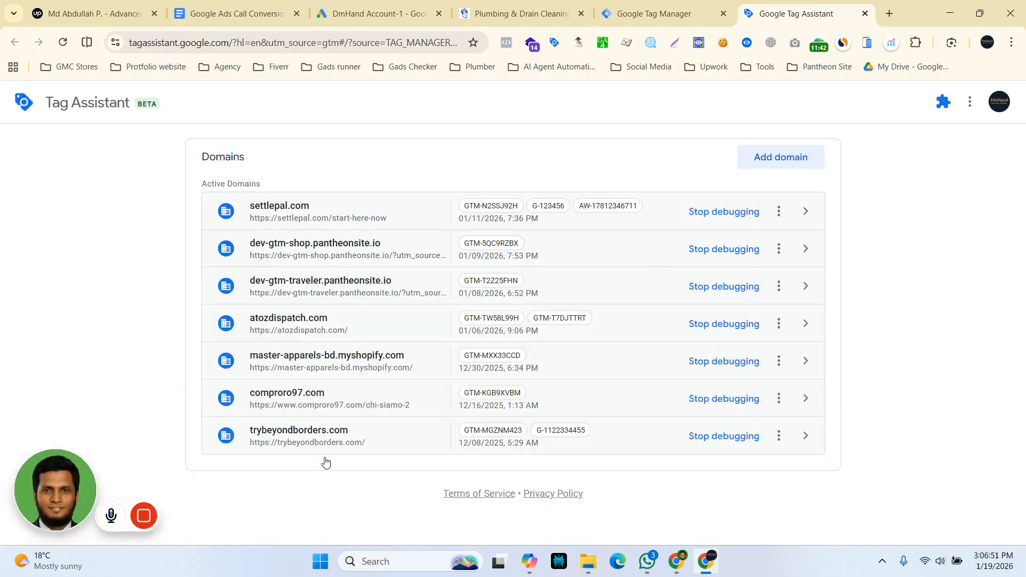
pyautogui.moveTo(143, 515)
pyautogui.click(216, 516)
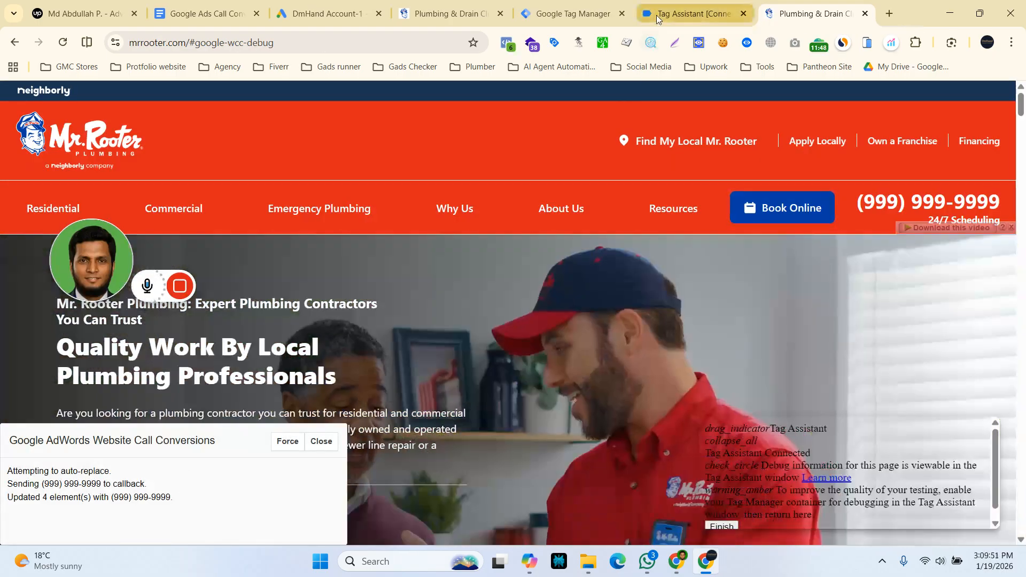
# Check in Tag Assistant's mrrooter.com summary whether the "Google Ads || Dial To Call Conversion" tag fired, and return to the website.
pyautogui.click(657, 15)
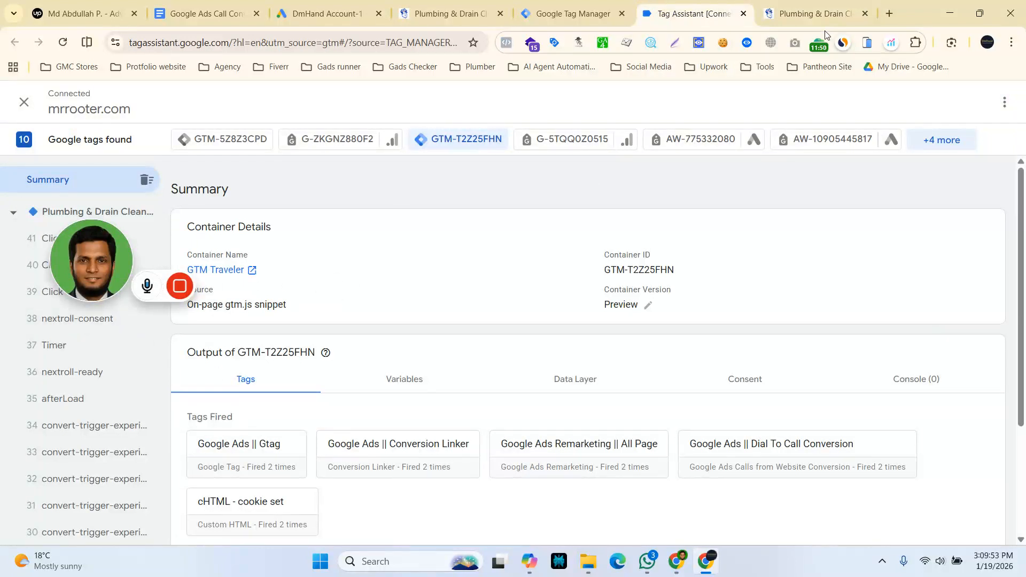
pyautogui.click(786, 14)
pyautogui.click(716, 5)
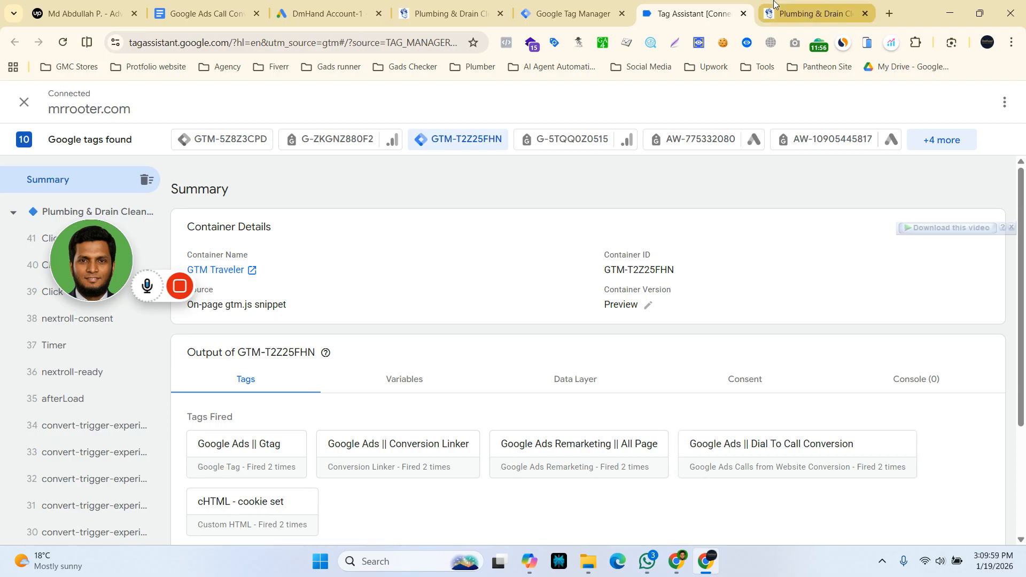
pyautogui.click(804, 14)
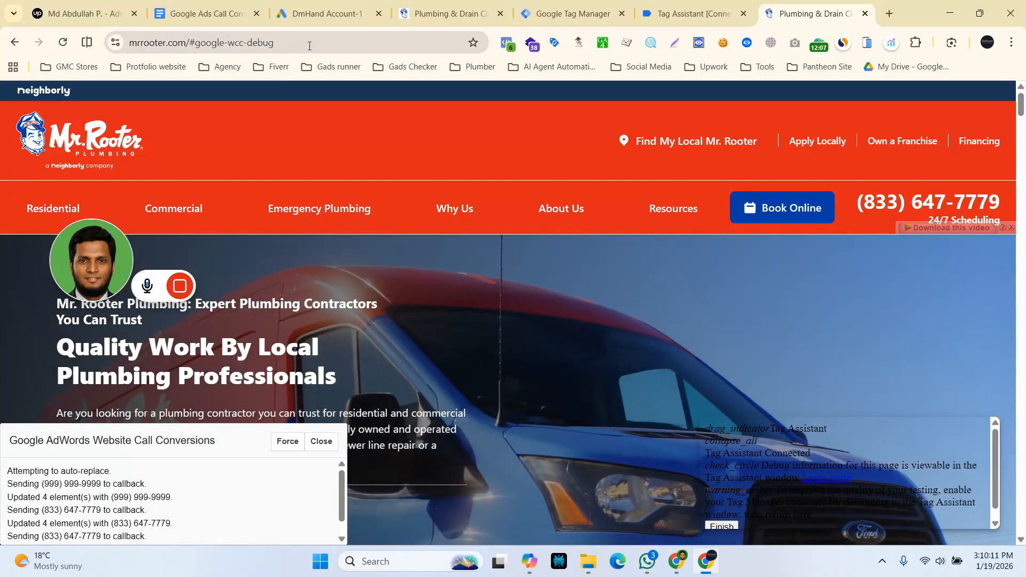
# Check the page URL's #google-wcc-debug suffix, force the phone number replacement, and close the Google AdWords Website Call Conversions debug window.
pyautogui.click(309, 43)
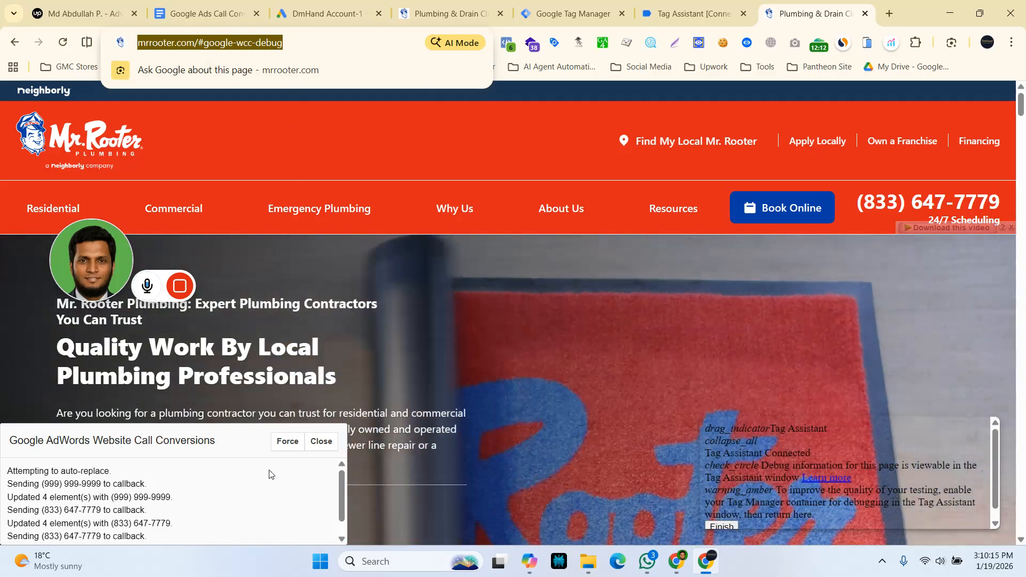
pyautogui.click(288, 442)
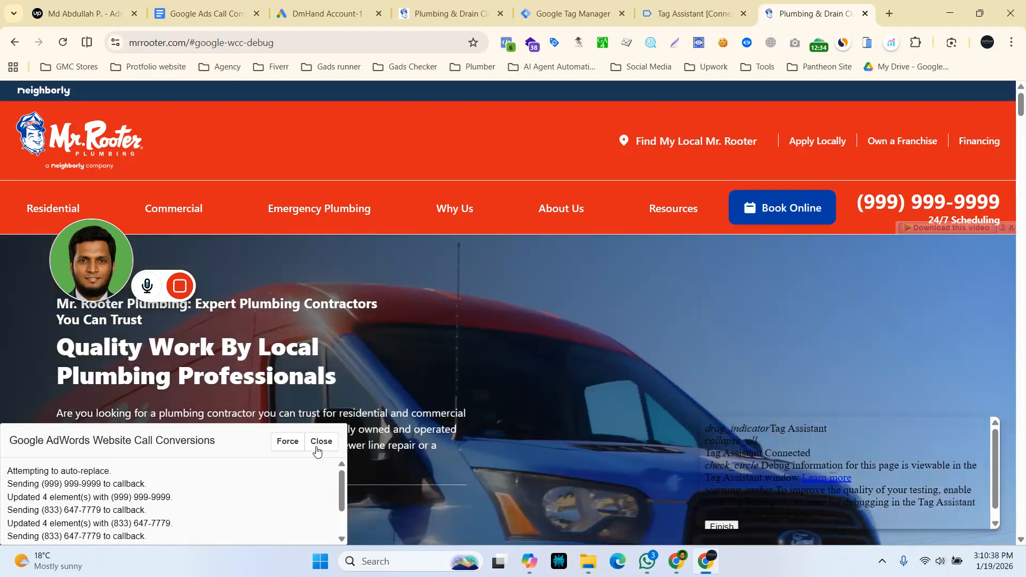
pyautogui.click(320, 441)
pyautogui.moveTo(181, 288)
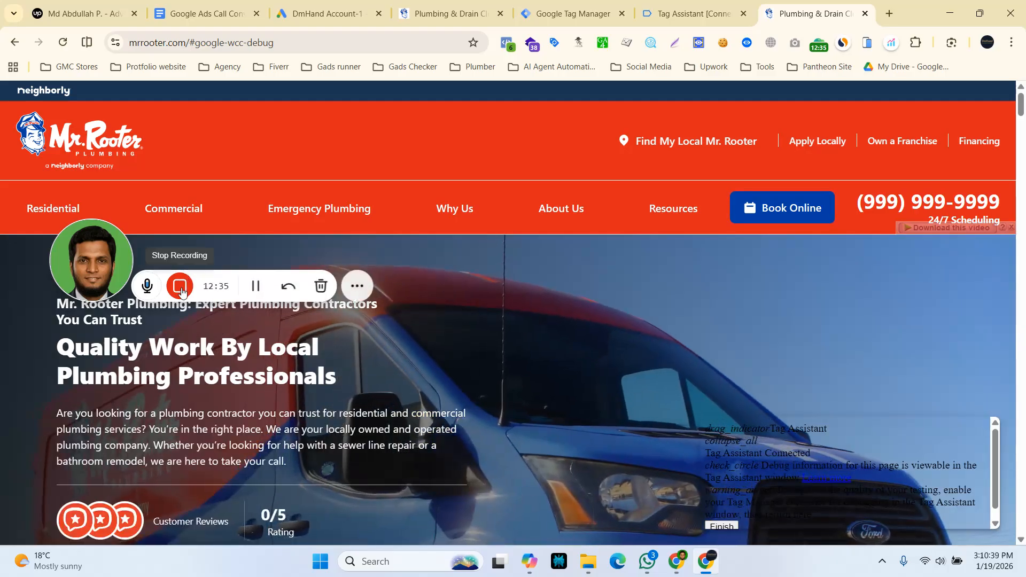